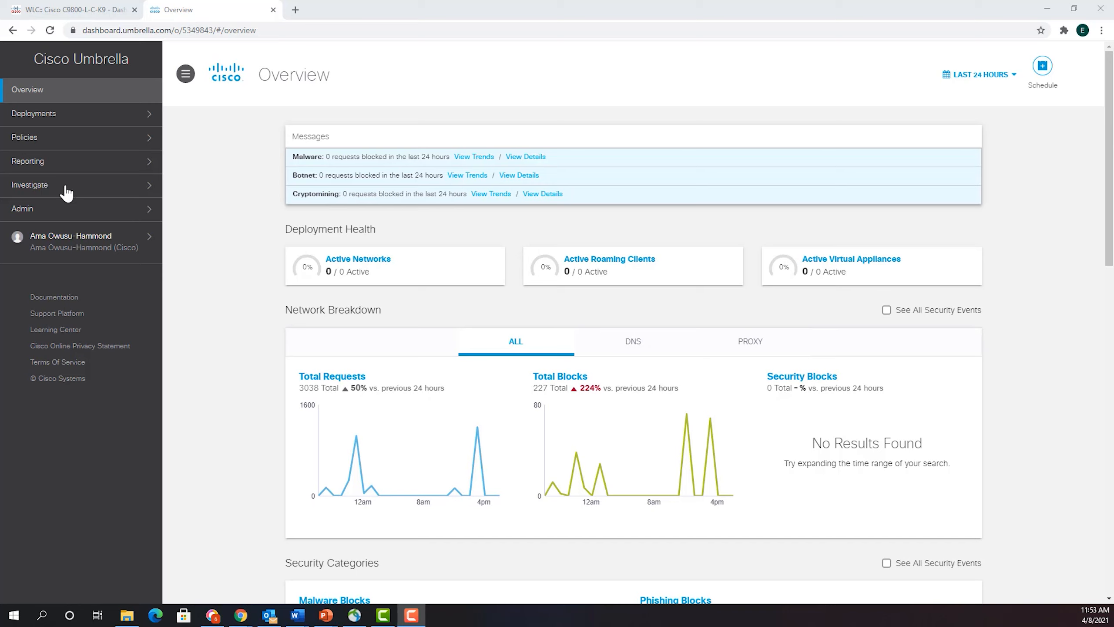
- Open the API Keys page in the Umbrella admin settings and copy the Legacy Network Devices API token
left_click(66, 208)
left_click(52, 372)
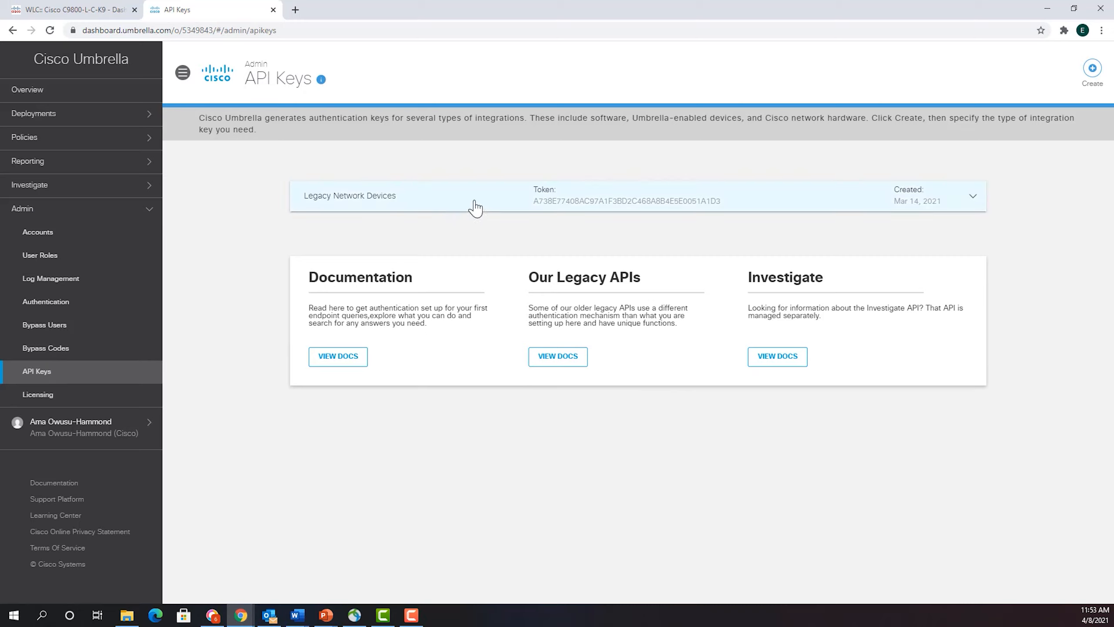
left_click(516, 206)
left_click(585, 269)
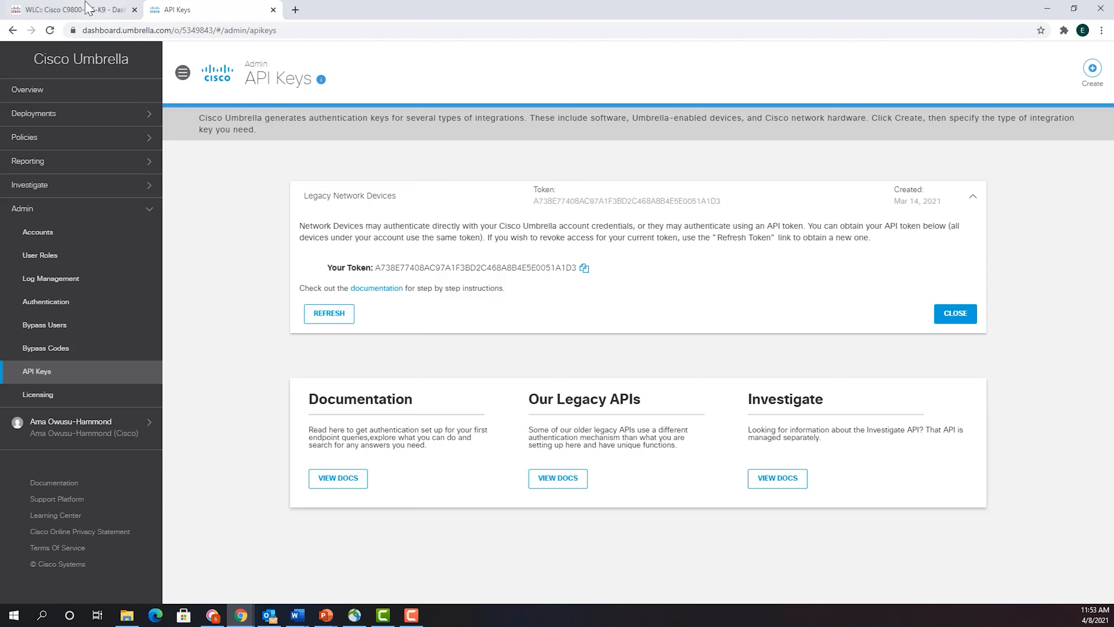
- Switch to the Catalyst 9800-L wireless controller and check the registration token in the Cisco Umbrella Integration settings under Threat Defense
left_click(78, 13)
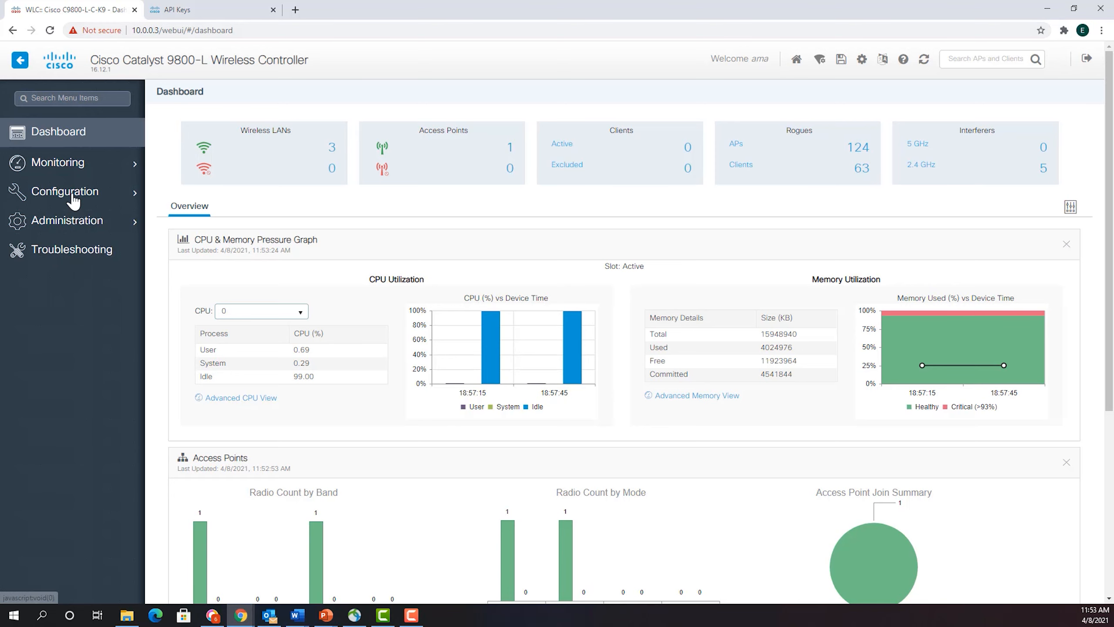
mouse_move(72, 193)
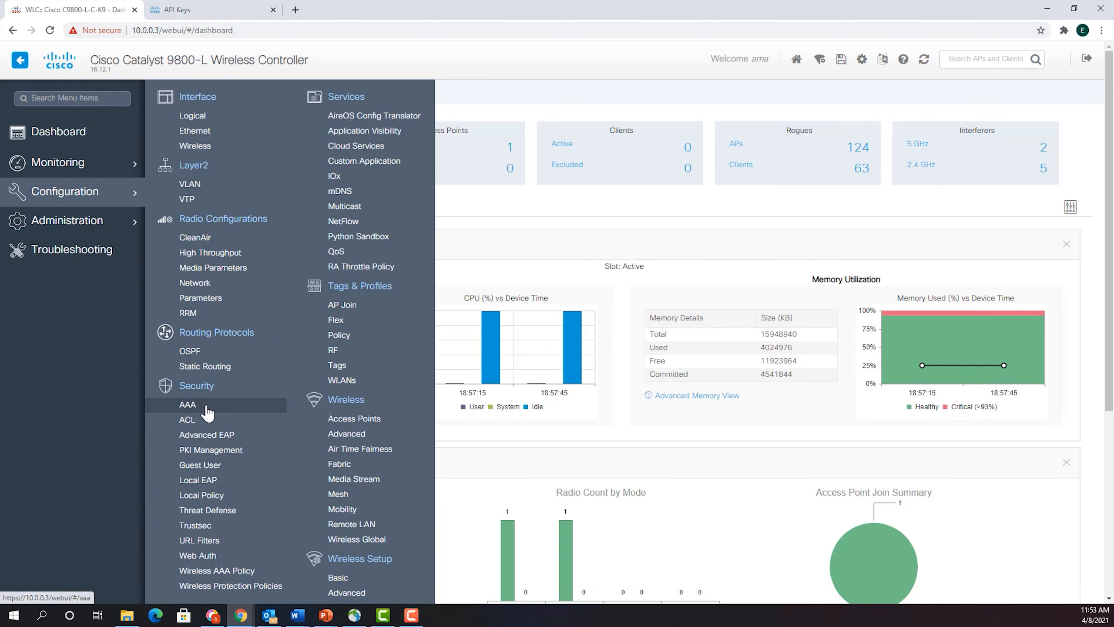
left_click(210, 512)
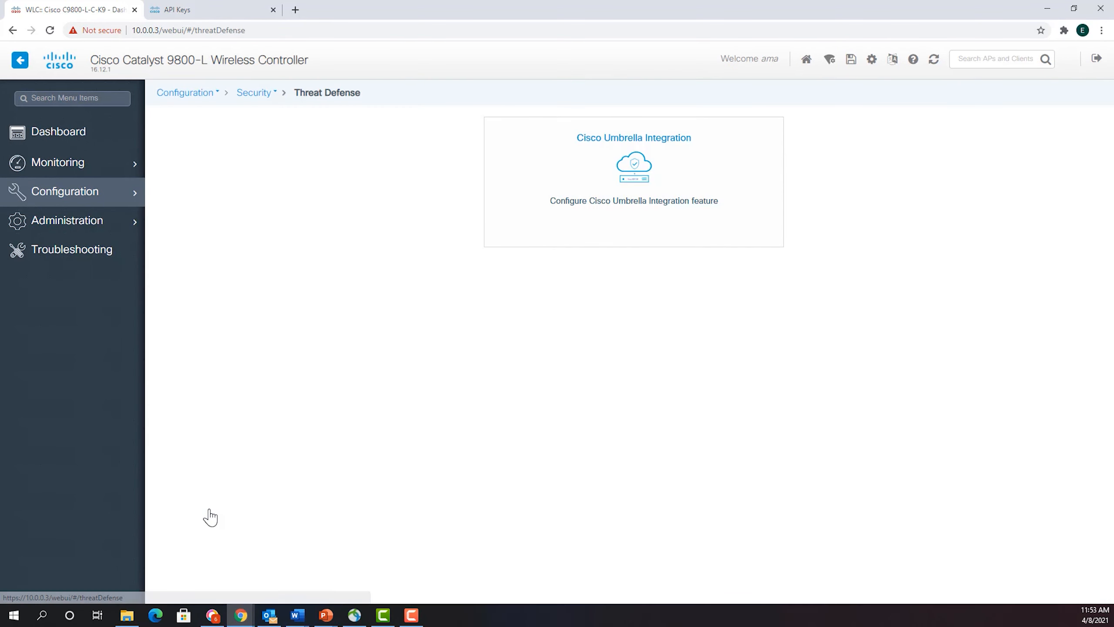
left_click(658, 236)
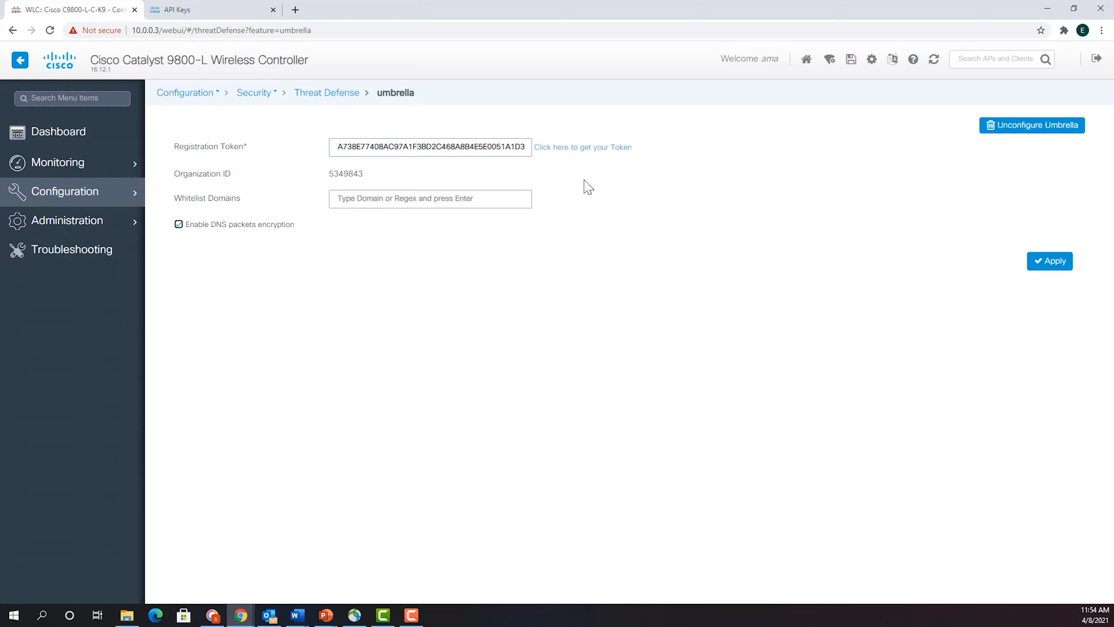
left_click_drag(338, 145, 447, 151)
left_click(536, 176)
- Return to the Cisco Umbrella dashboard and view the registered network devices under Deployments
left_click(225, 13)
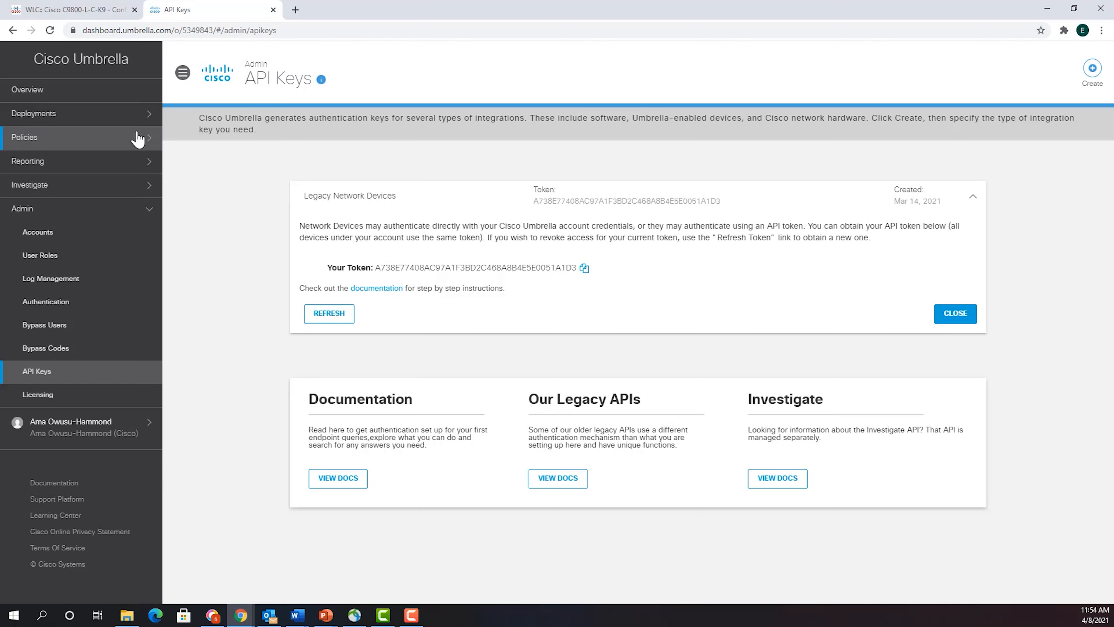
left_click(81, 117)
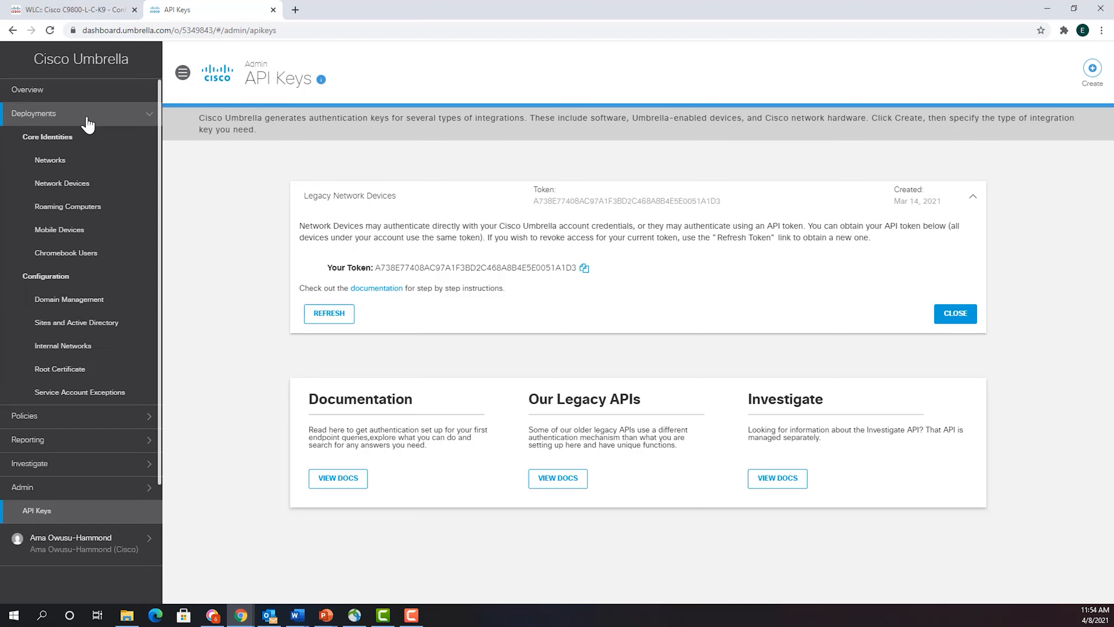
left_click(74, 183)
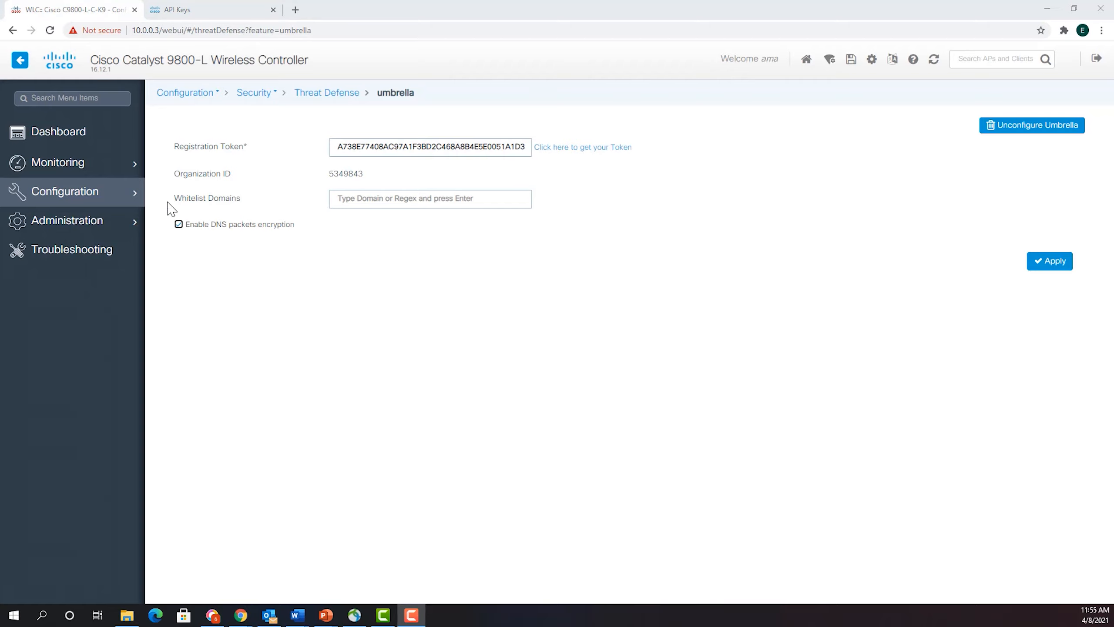
- On the wireless controller, set the Umbrella Parameter Map to global in the advanced settings of the Test1 policy profile
left_click(48, 190)
left_click(48, 190)
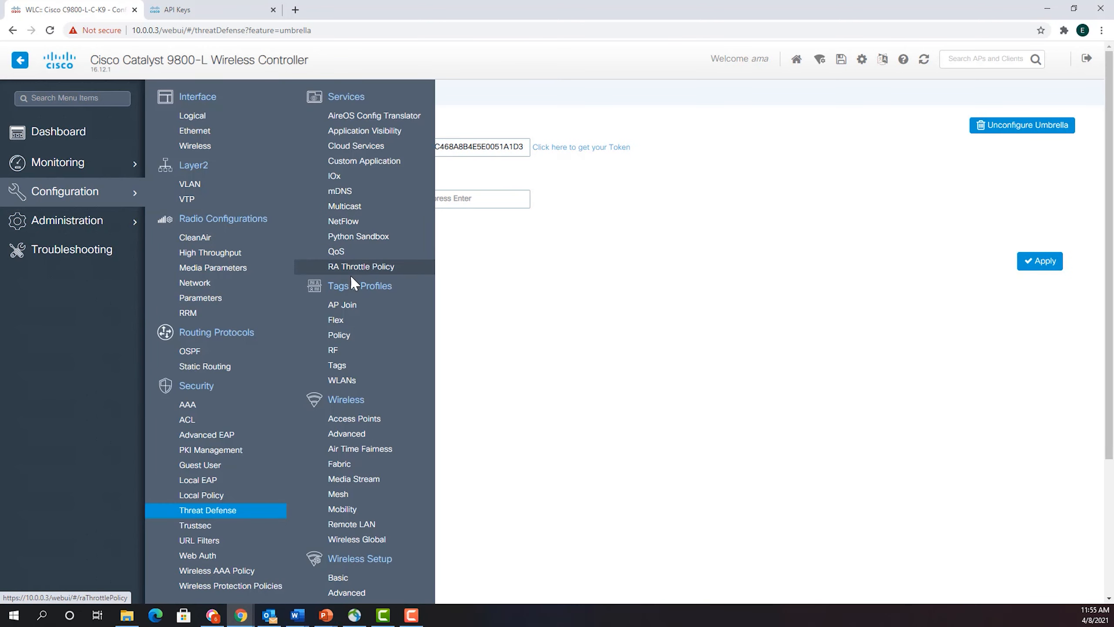
left_click(345, 334)
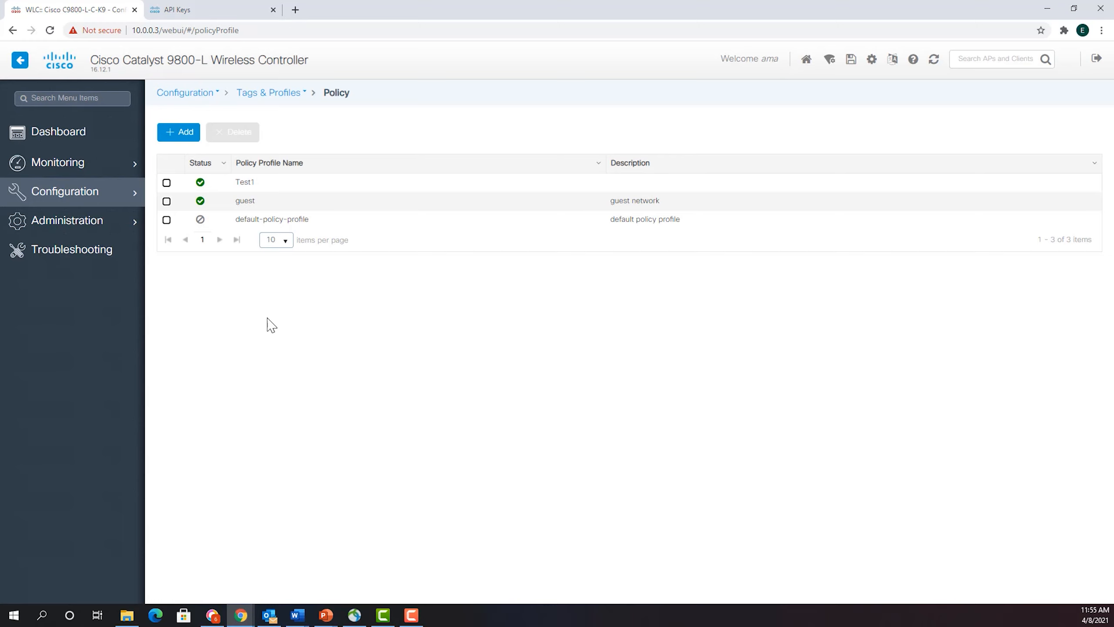
left_click(245, 181)
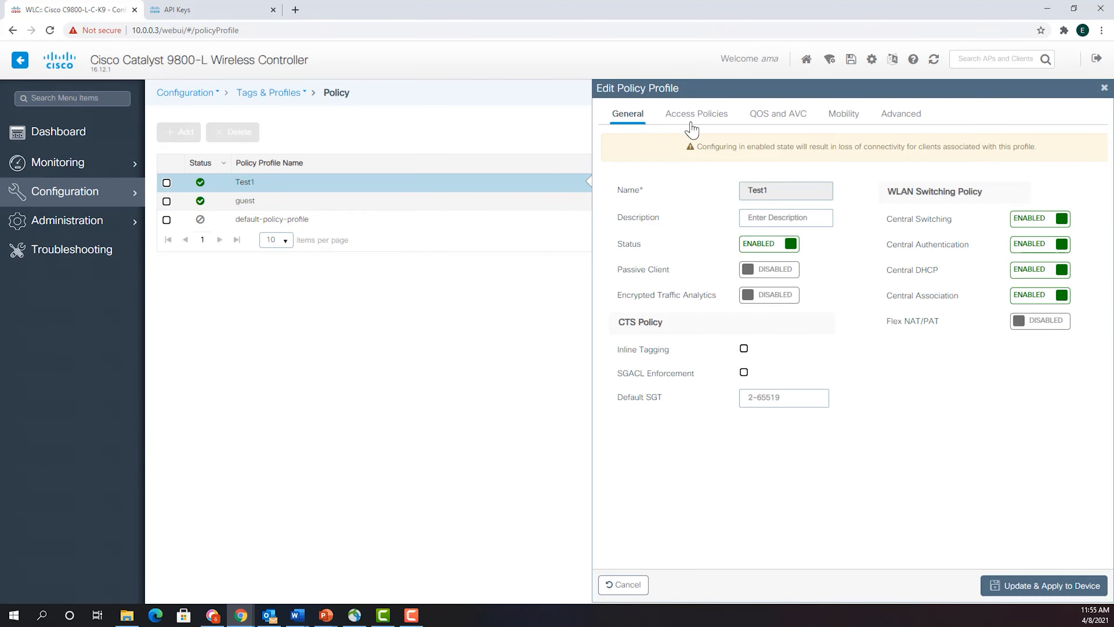
left_click(899, 114)
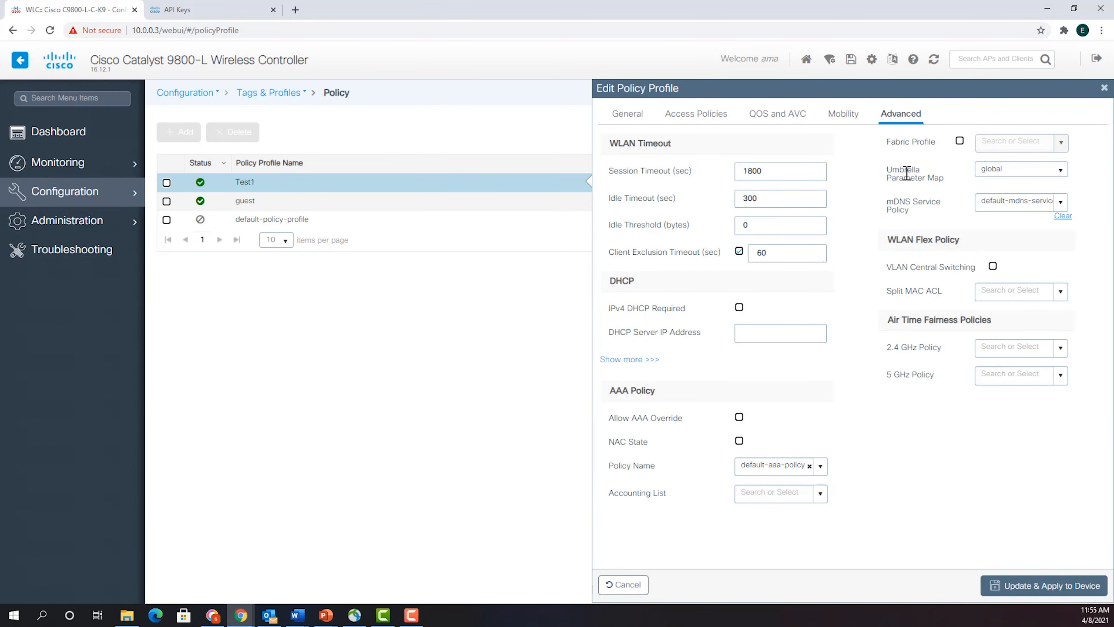
left_click(1061, 171)
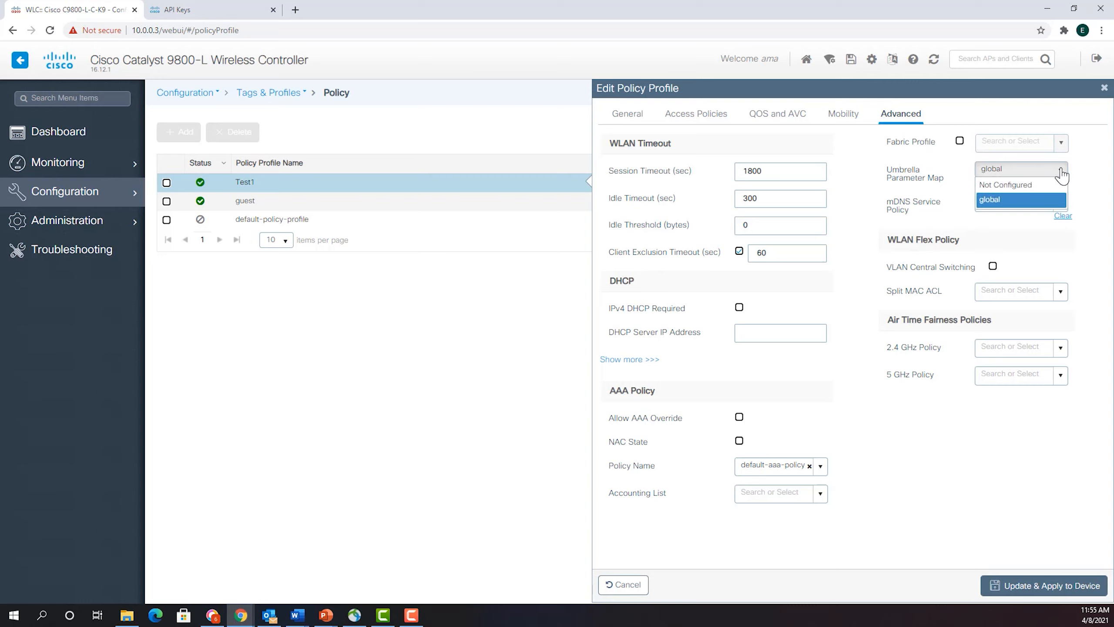
left_click(1057, 202)
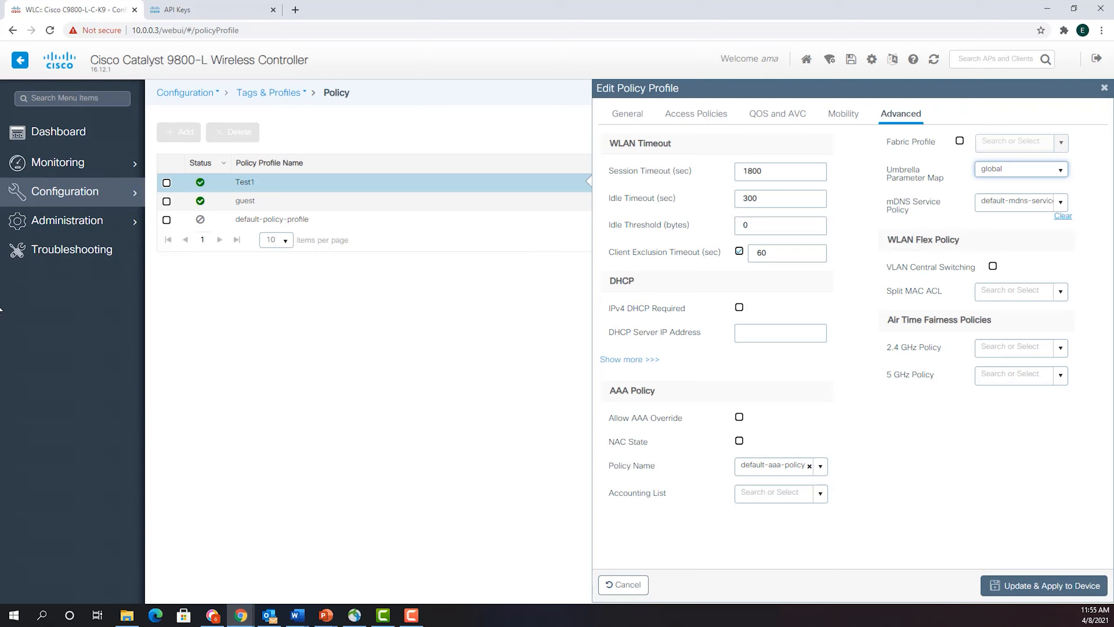
- In the Cisco Umbrella dashboard, start a new policy and select the network device global as the identity to protect
left_click(203, 10)
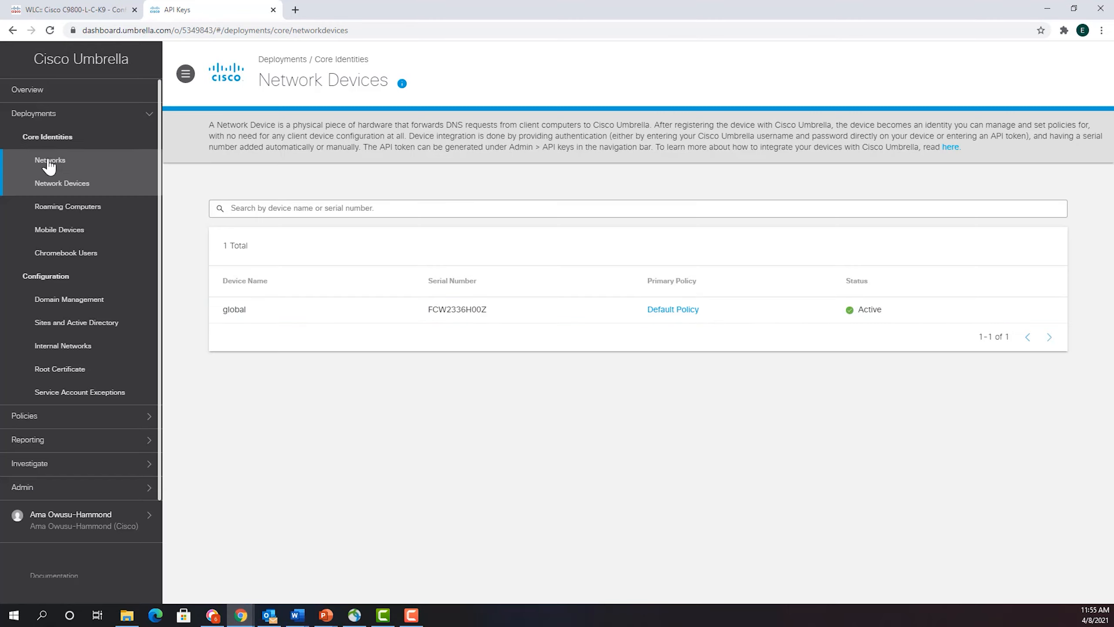
left_click(80, 423)
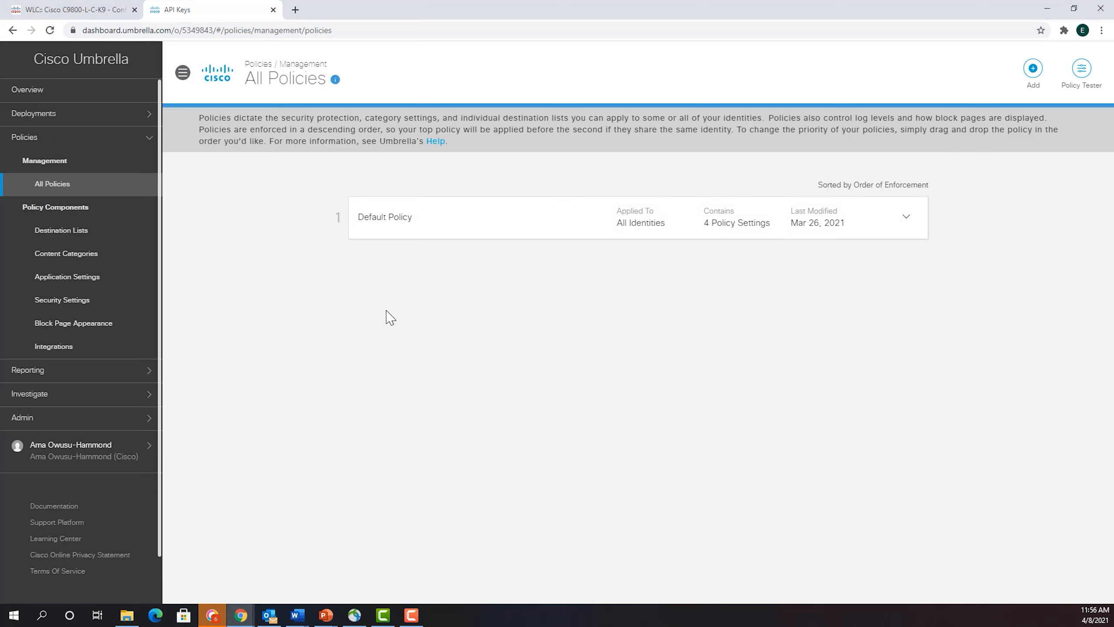
left_click(1033, 69)
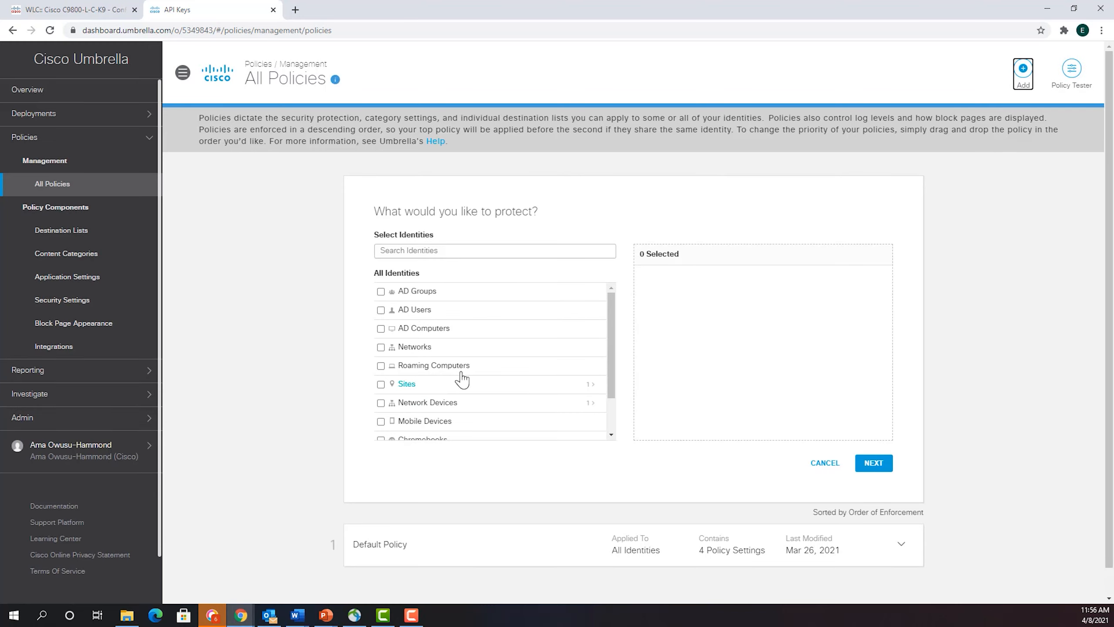
scroll(429, 363, "down", 1)
scroll(429, 363, "down", 1)
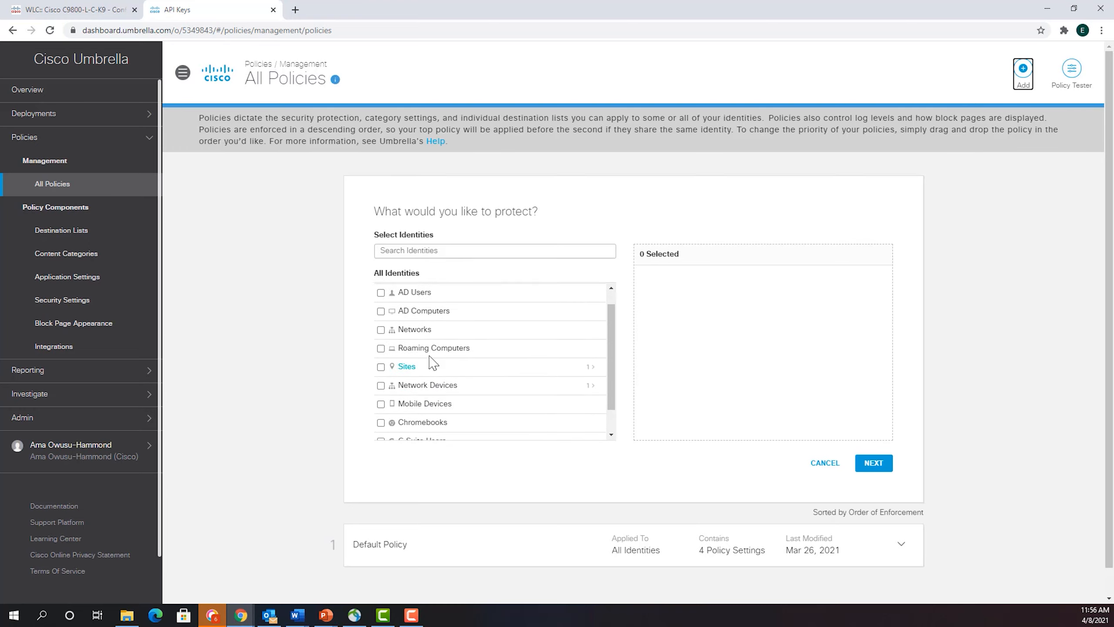
scroll(428, 364, "up", 1)
scroll(425, 366, "down", 1)
scroll(425, 366, "up", 1)
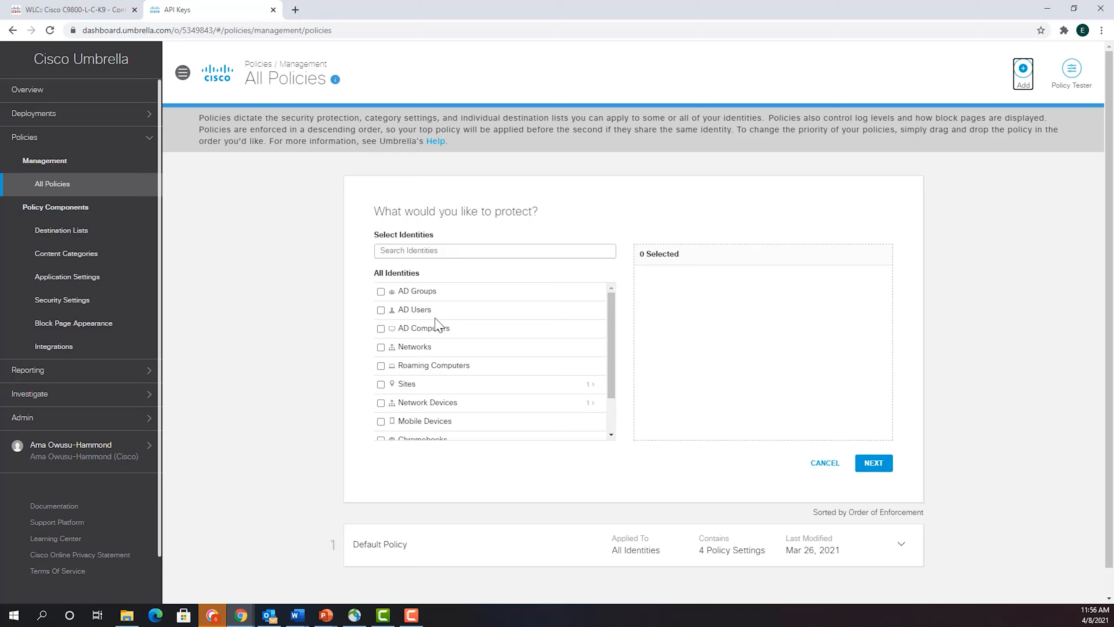
scroll(438, 323, "down", 1)
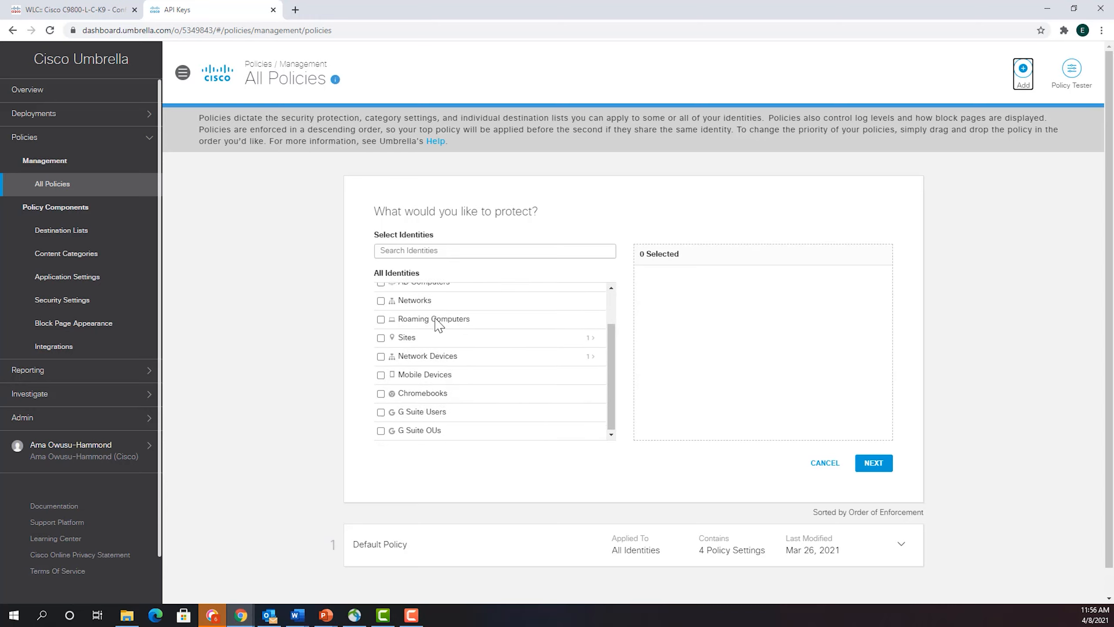
left_click(421, 357)
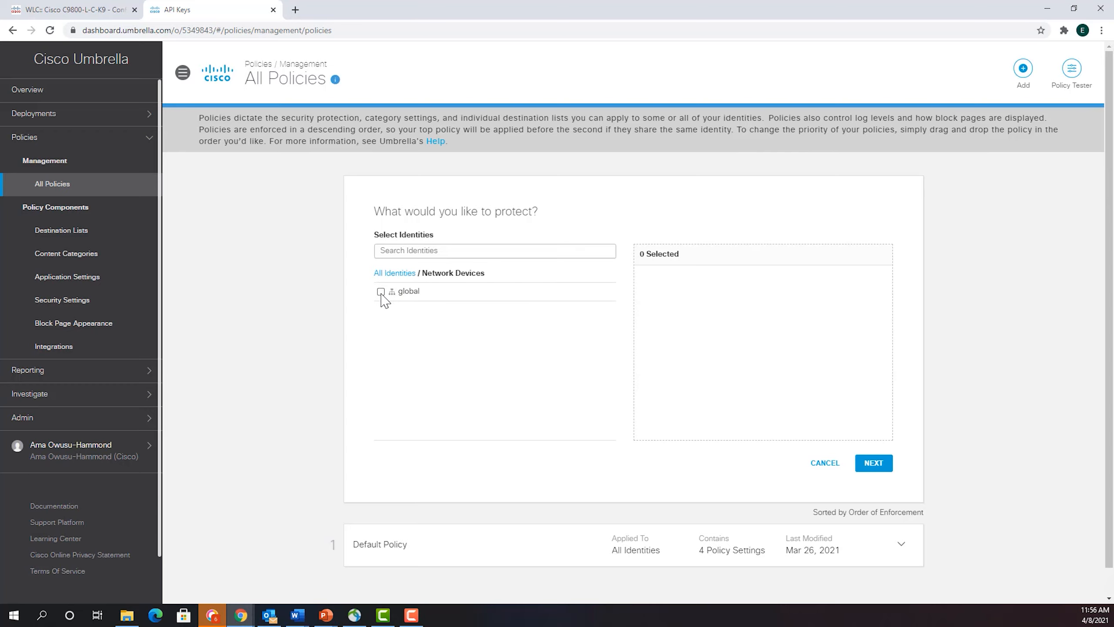
left_click(381, 292)
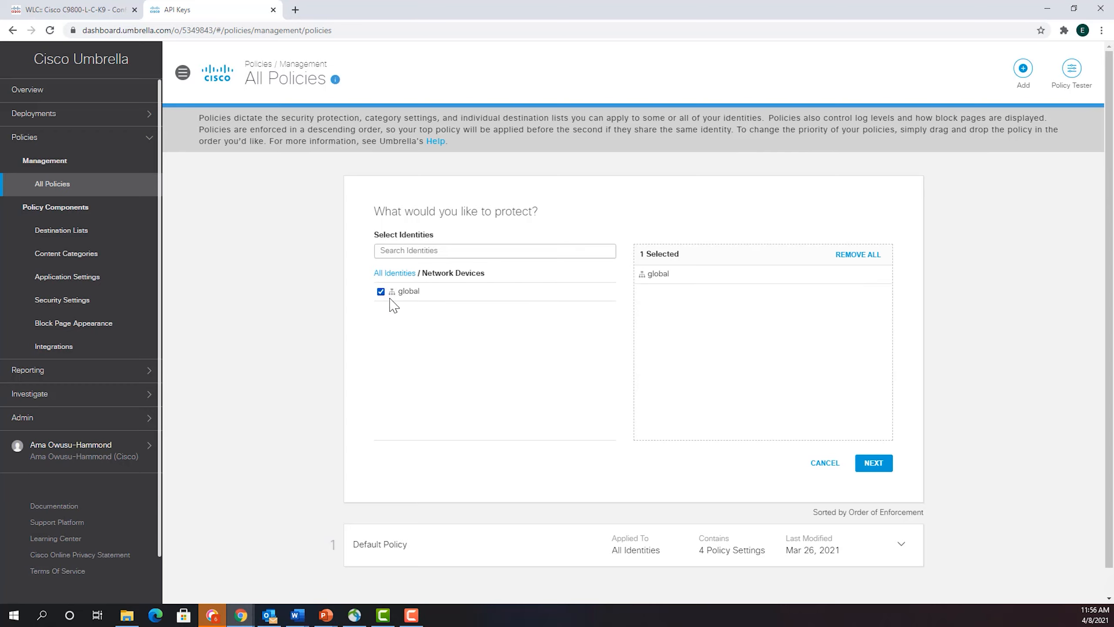
left_click(874, 463)
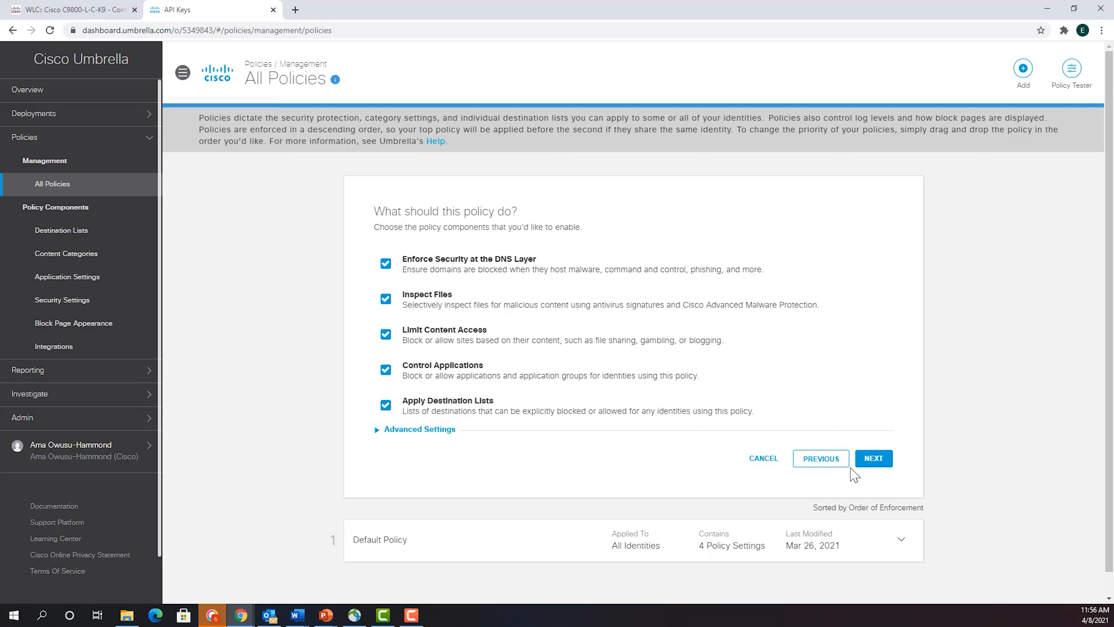
- Accept all the policy components and save the Default Settings security setting with its existing blocked categories
left_click(873, 458)
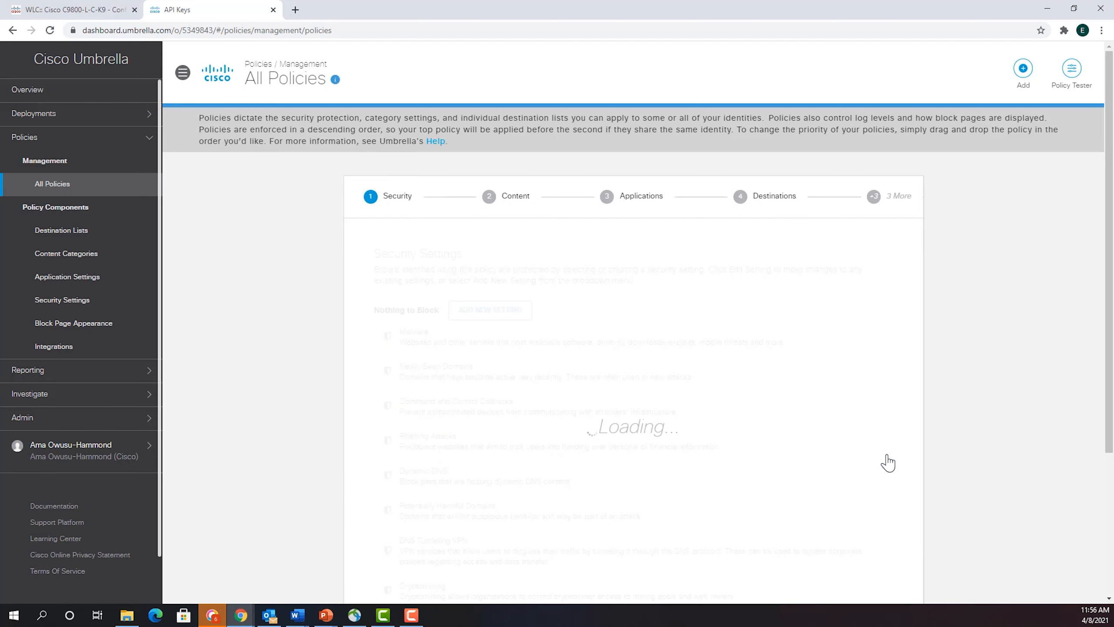
scroll(594, 377, "down", 2)
scroll(594, 376, "down", 1)
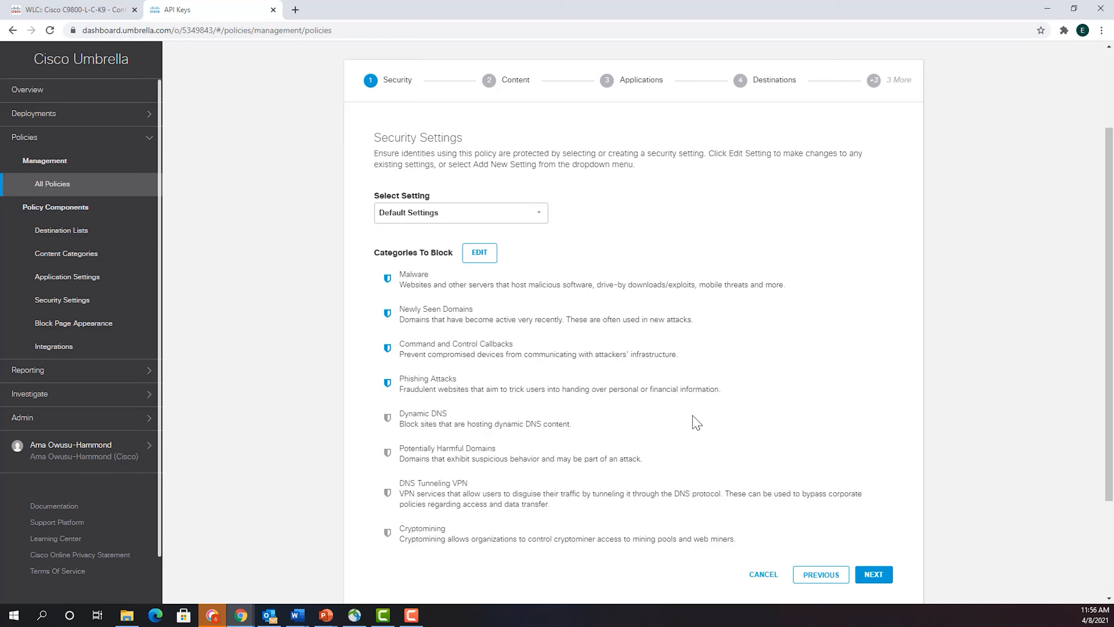
left_click(479, 252)
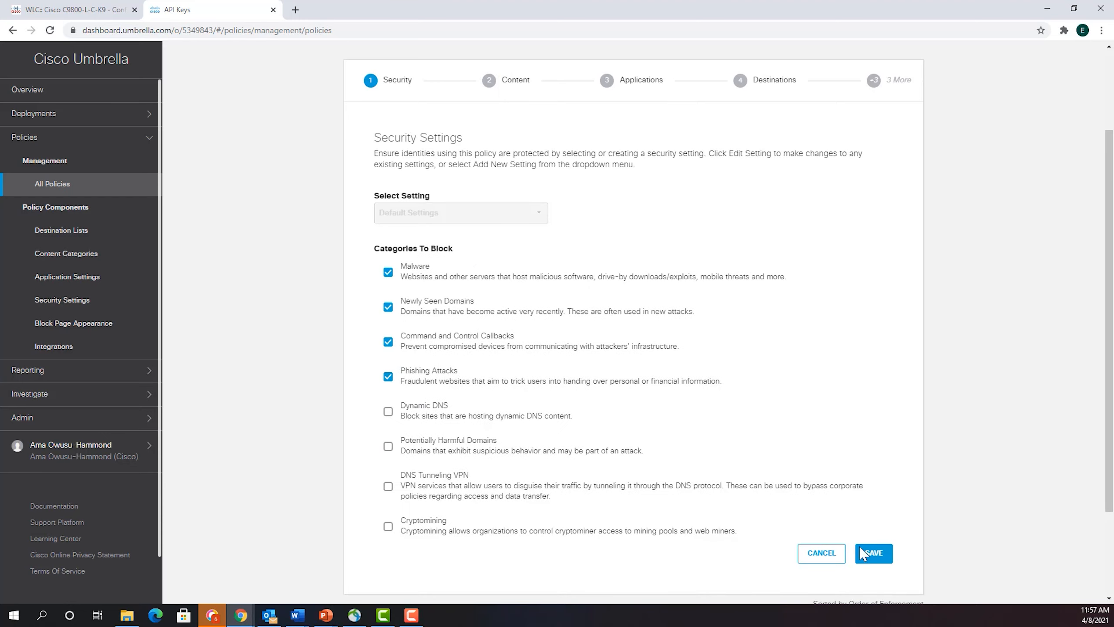
left_click(878, 559)
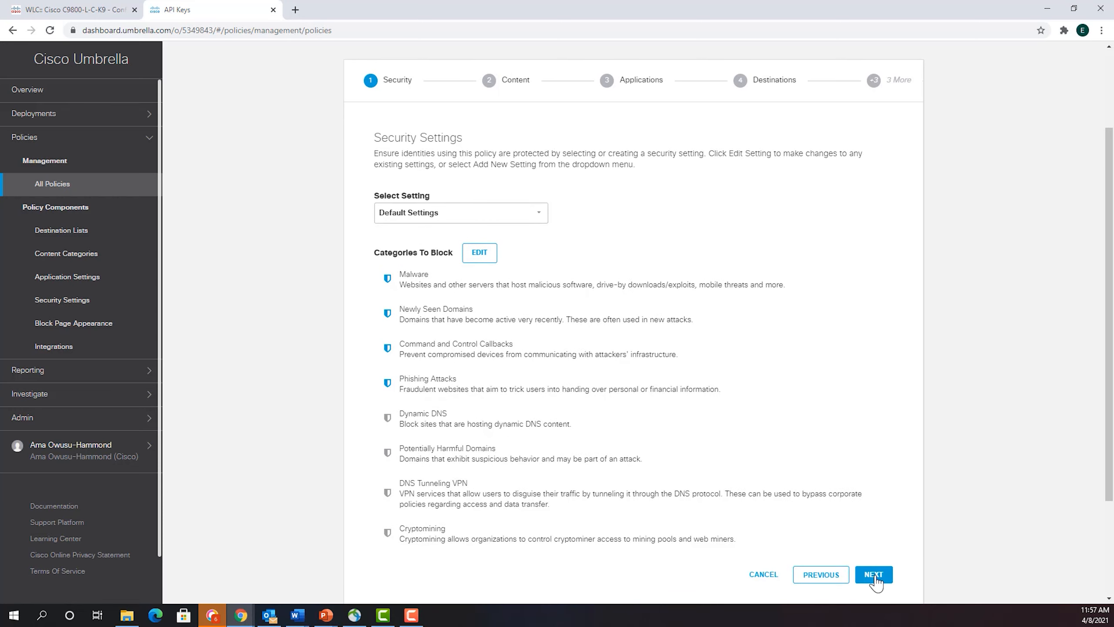
left_click(875, 571)
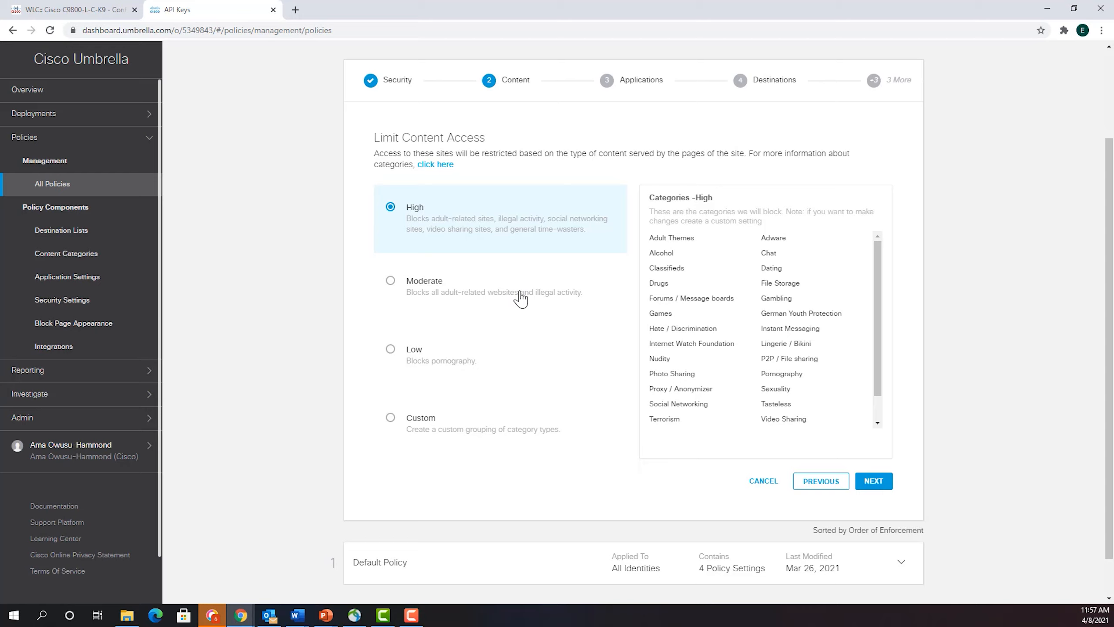
- Compare the Moderate, Low and High content access levels, and choose Custom to review the Default Settings category list
left_click(434, 287)
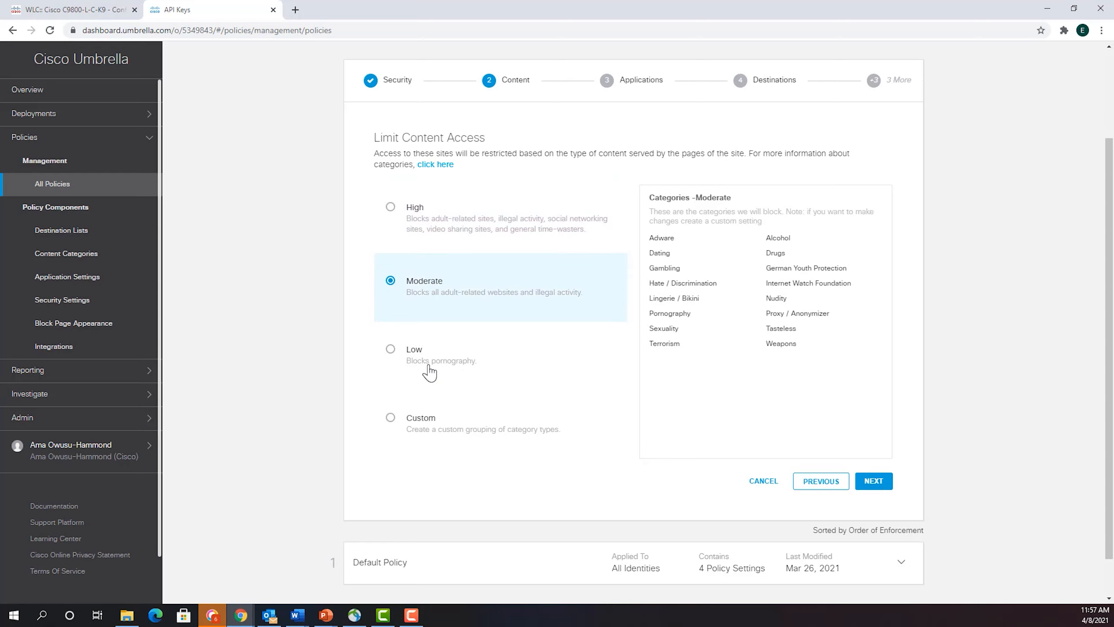
left_click(430, 373)
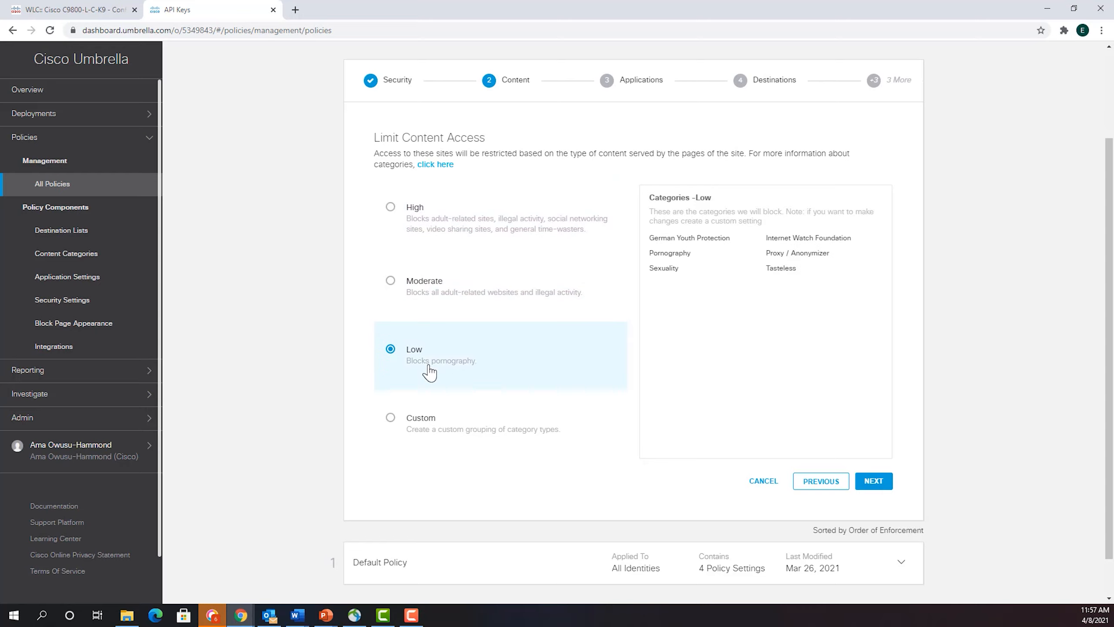
left_click(391, 208)
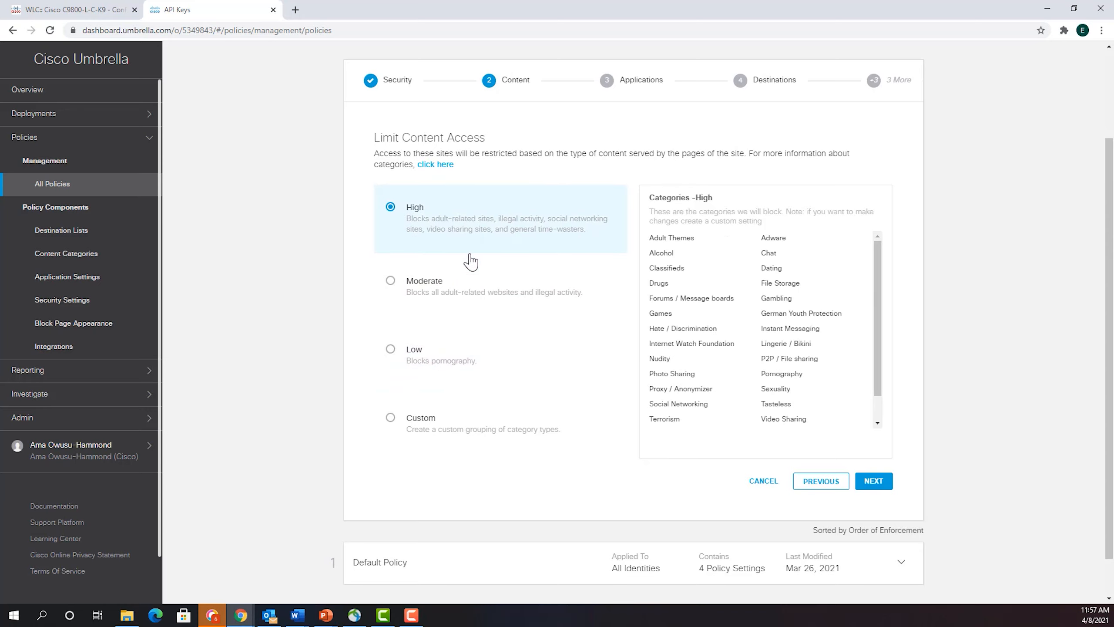
left_click(391, 423)
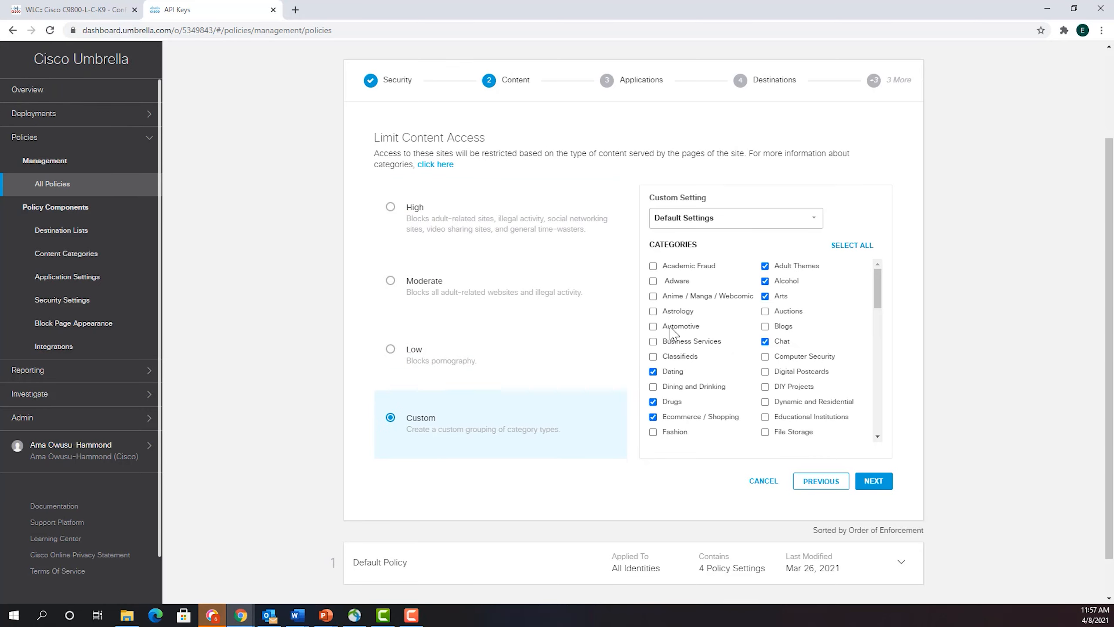
scroll(737, 308, "down", 10)
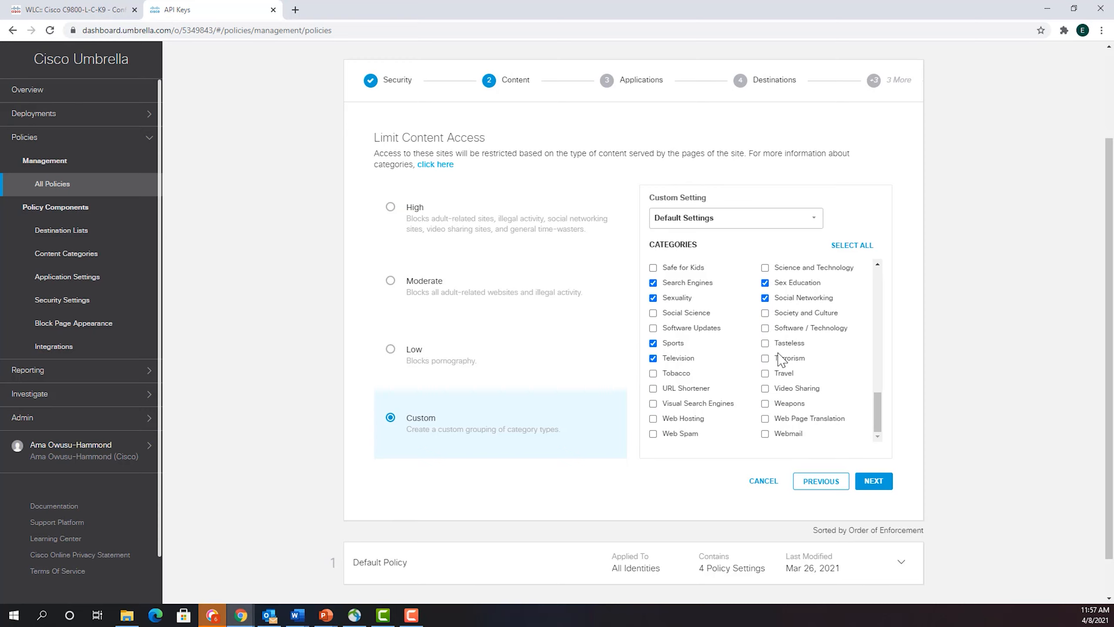
- Check which categories the High content access level blocks, and return the policy's content access to Custom
scroll(779, 360, "up", 6)
scroll(779, 359, "up", 4)
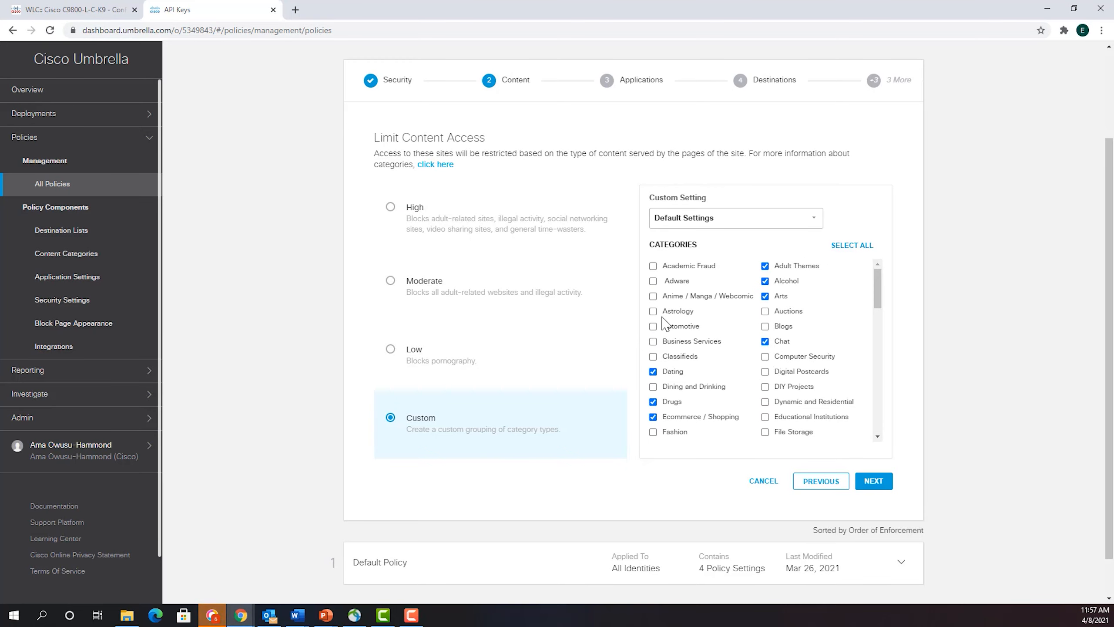
left_click(390, 208)
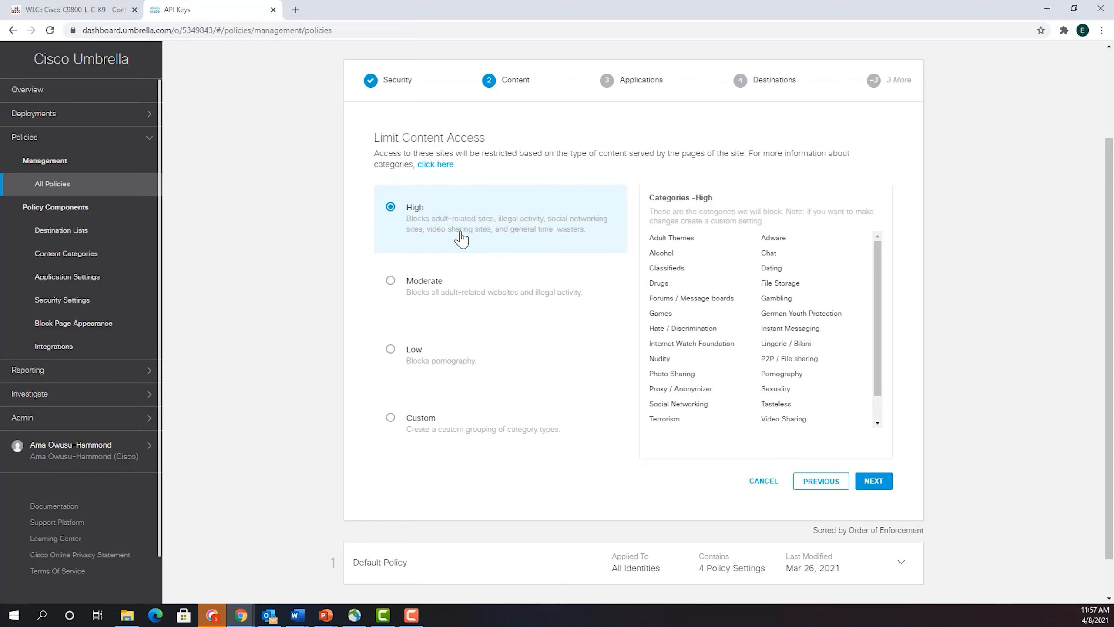
left_click(390, 418)
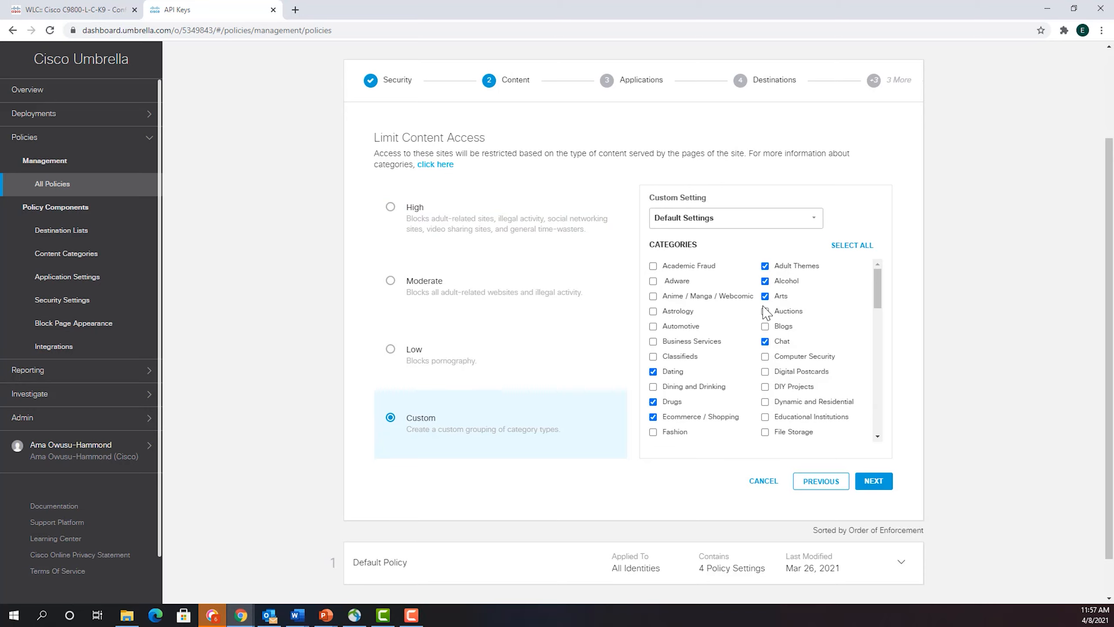
- Review the blocked categories in the custom Default Settings list and accept it as the policy's content restriction
scroll(767, 342, "down", 3)
scroll(769, 343, "up", 3)
scroll(785, 397, "down", 4)
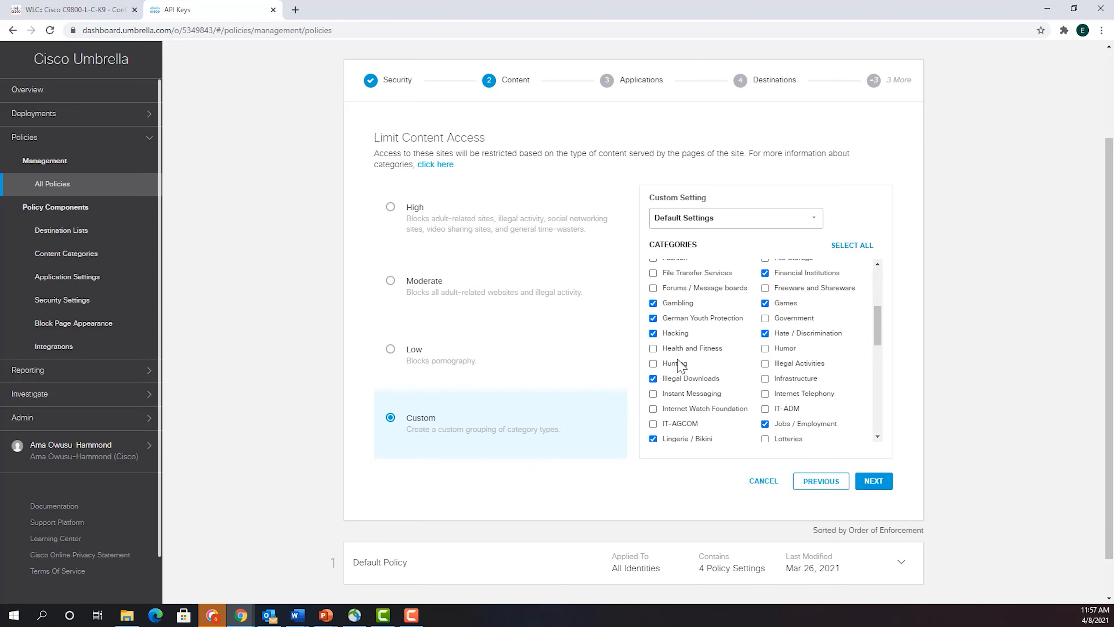
scroll(779, 360, "down", 4)
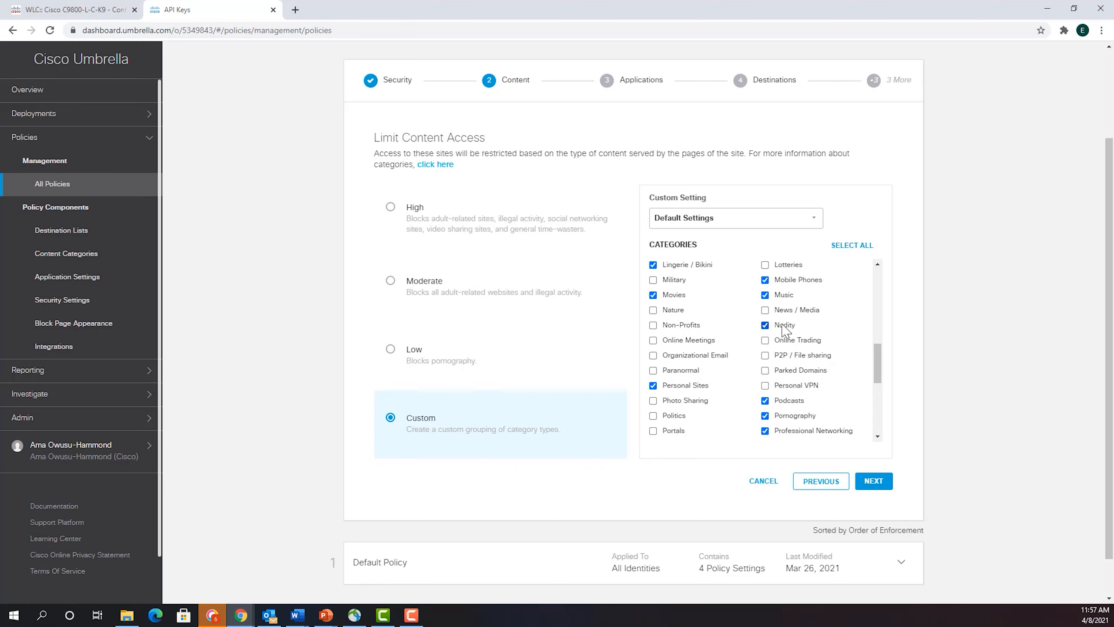
scroll(695, 339, "down", 3)
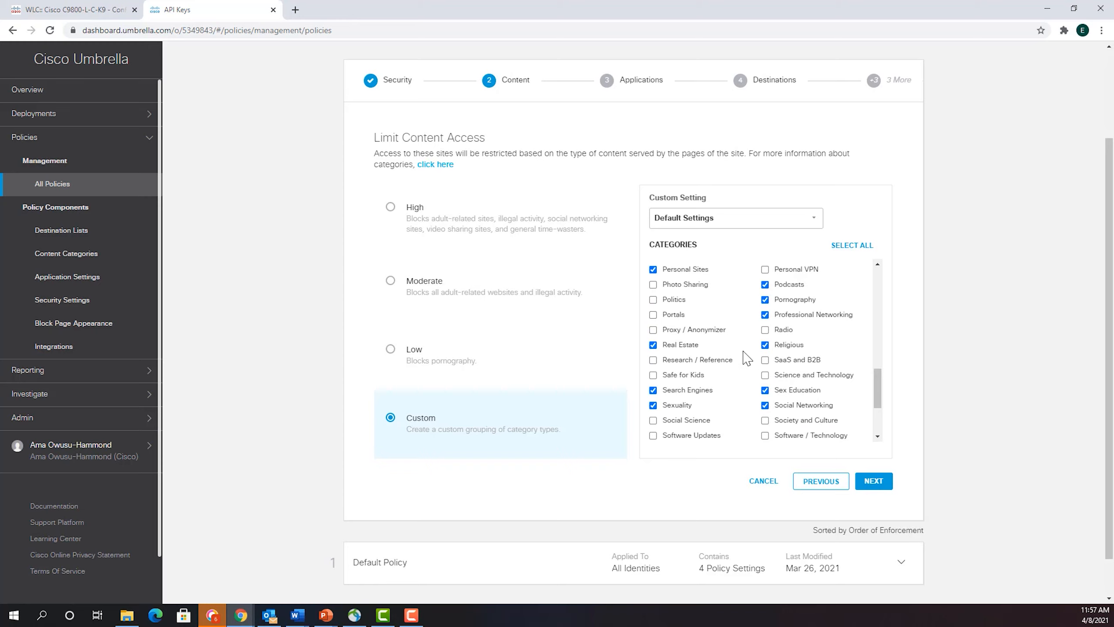
scroll(745, 346, "up", 8)
scroll(745, 347, "up", 3)
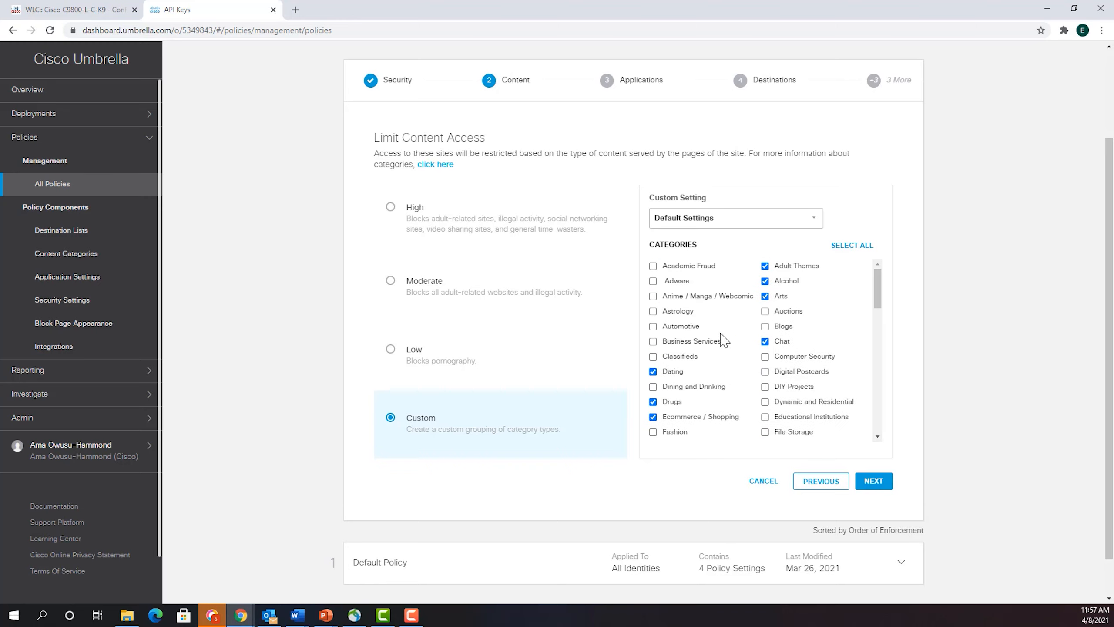
scroll(722, 342, "down", 3)
scroll(721, 341, "down", 5)
scroll(723, 342, "up", 8)
scroll(808, 343, "down", 8)
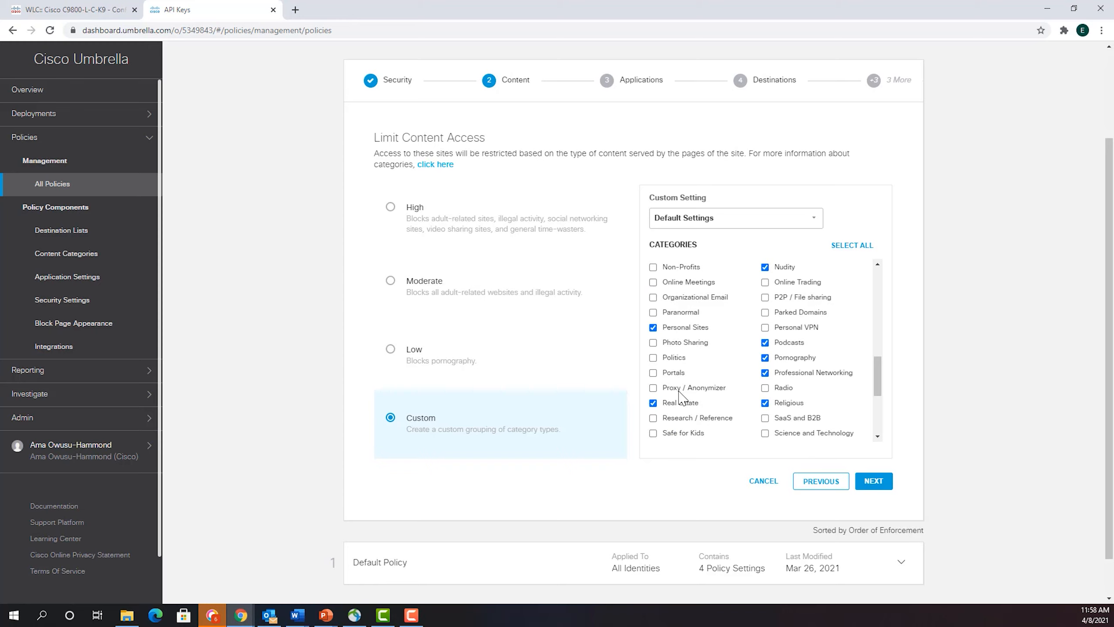
scroll(755, 391, "up", 2)
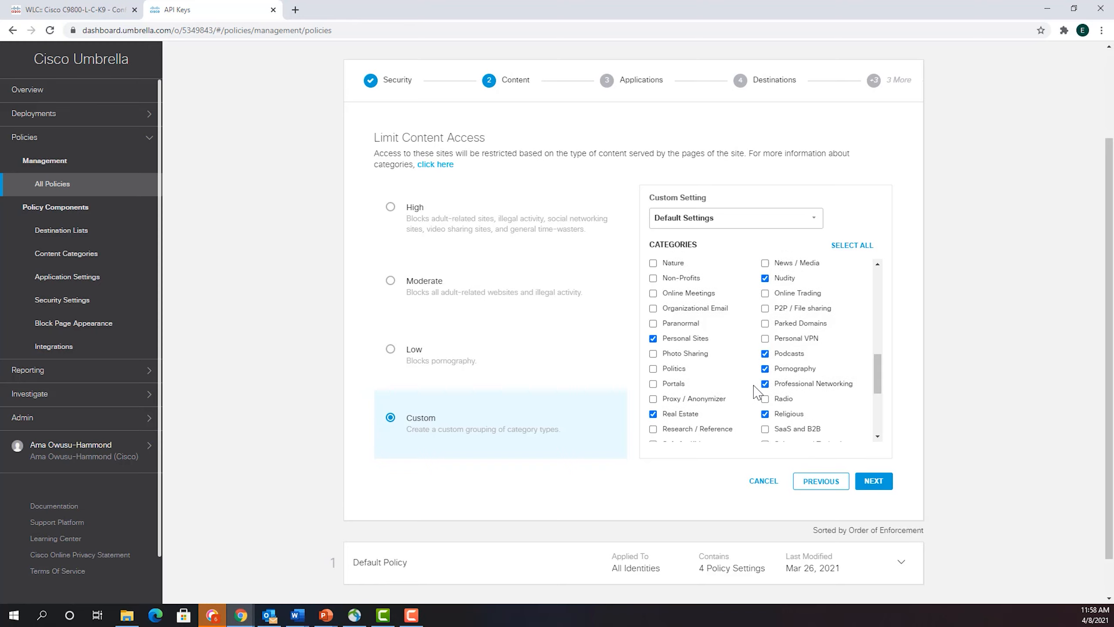
scroll(794, 386, "up", 6)
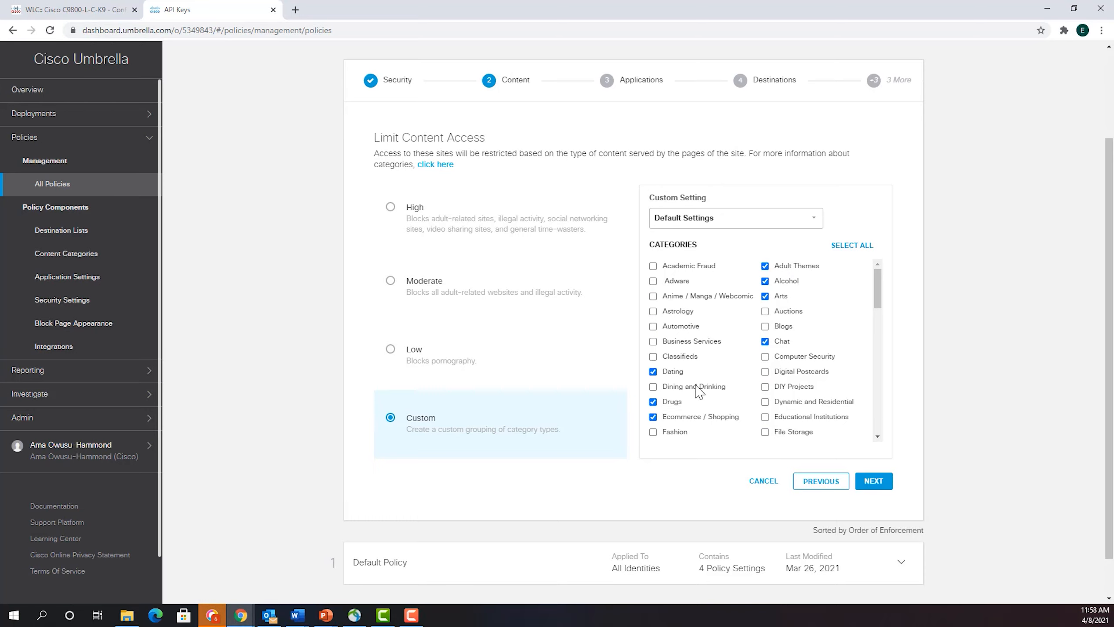
scroll(686, 429, "down", 8)
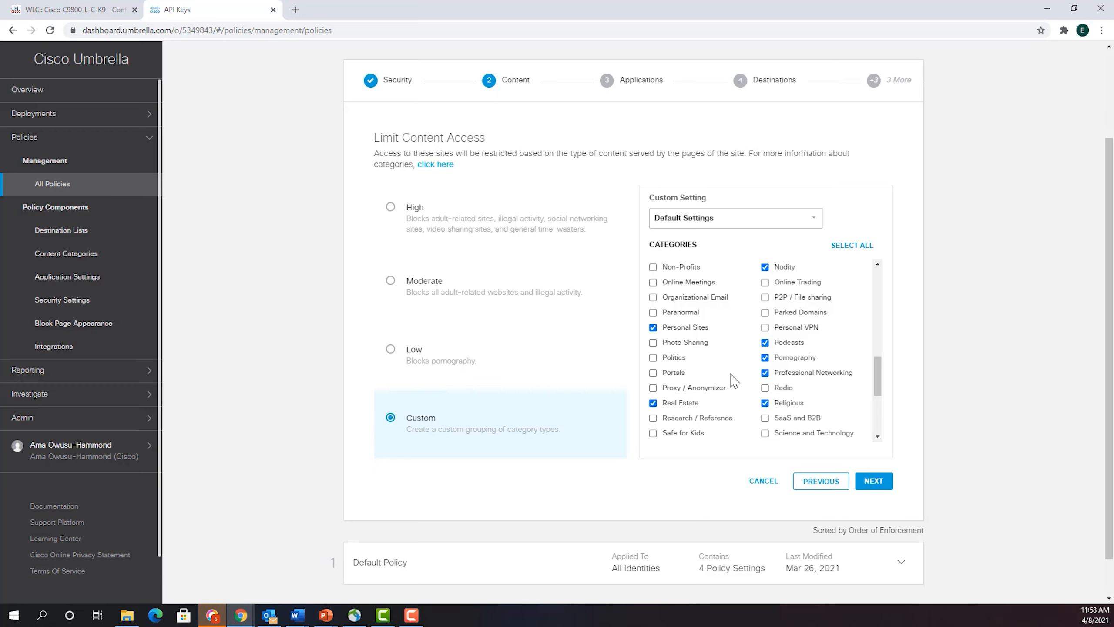
left_click(873, 483)
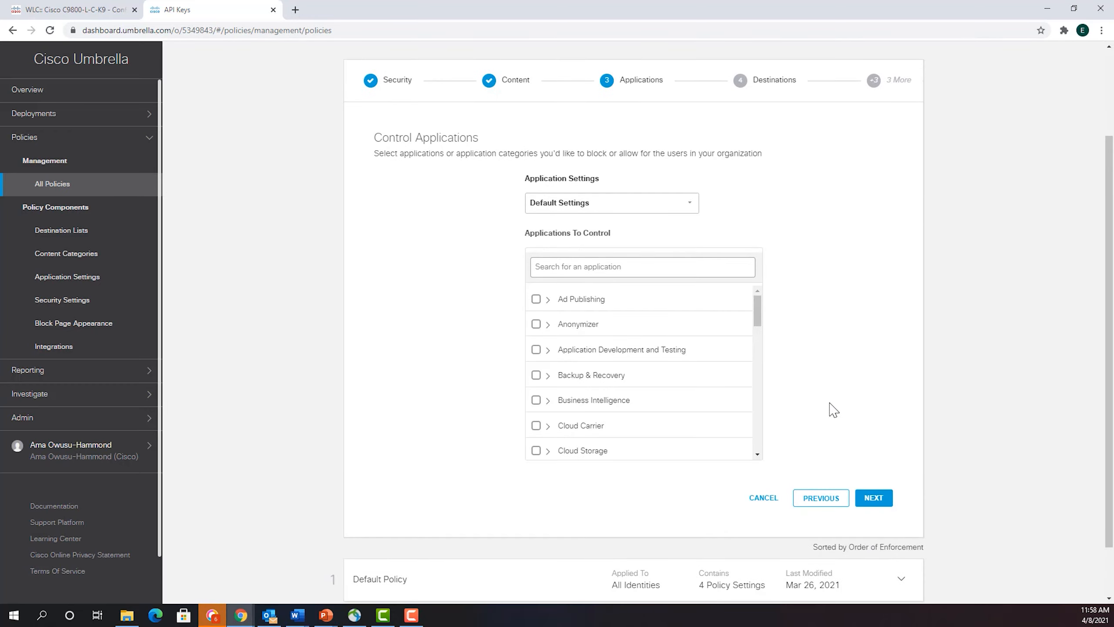
- Examine the Default Settings application controls, including the individual applications in the Anonymizer category
scroll(863, 337, "up", 1)
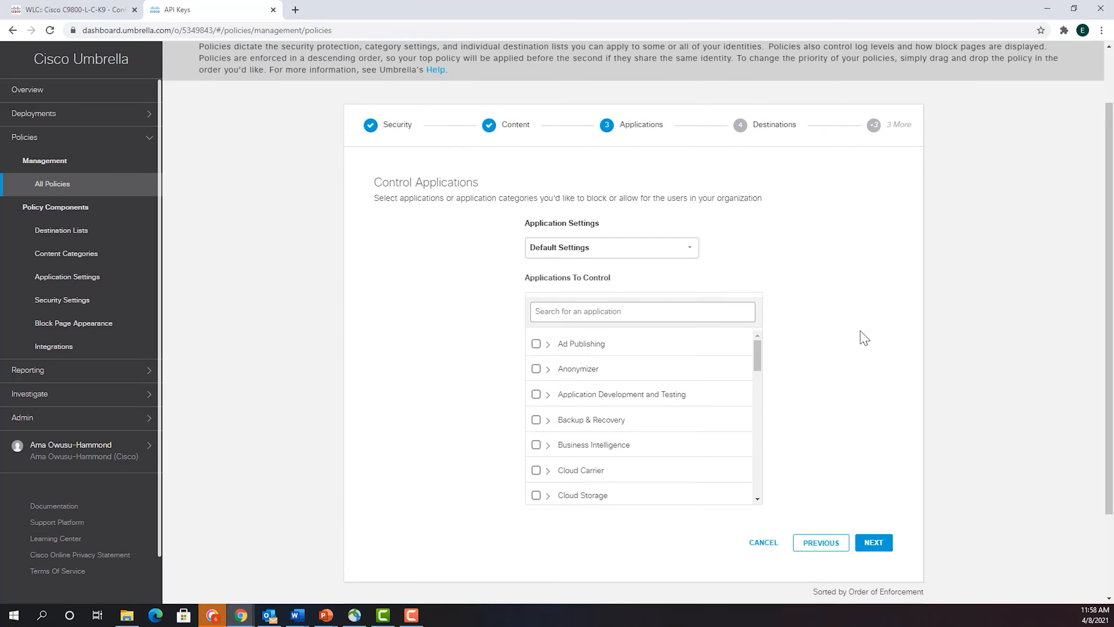
scroll(863, 337, "up", 1)
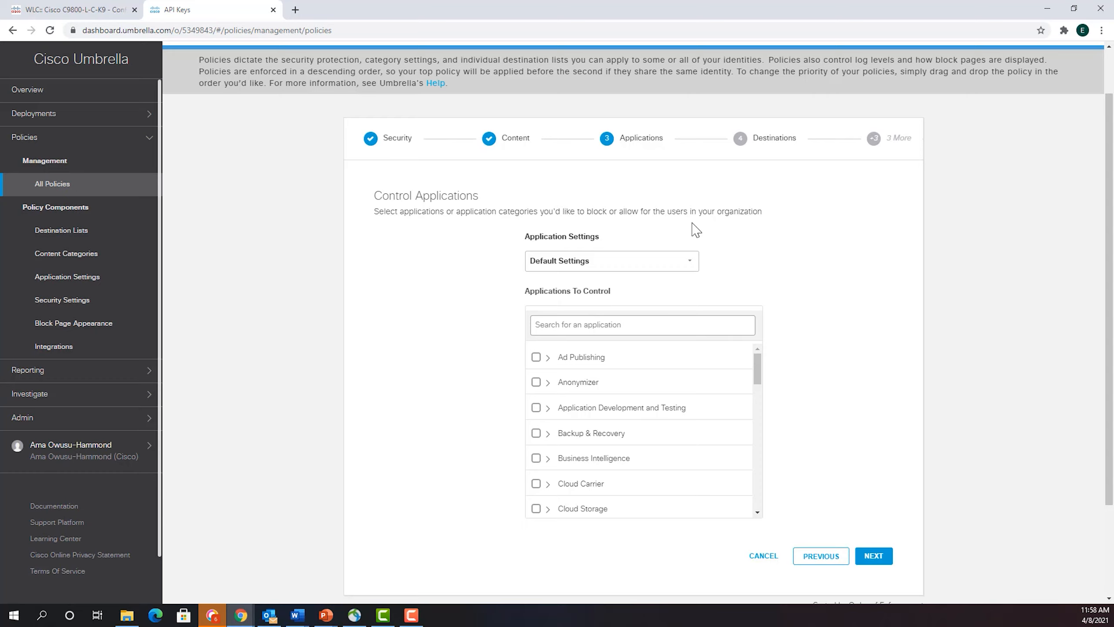
scroll(824, 395, "down", 3)
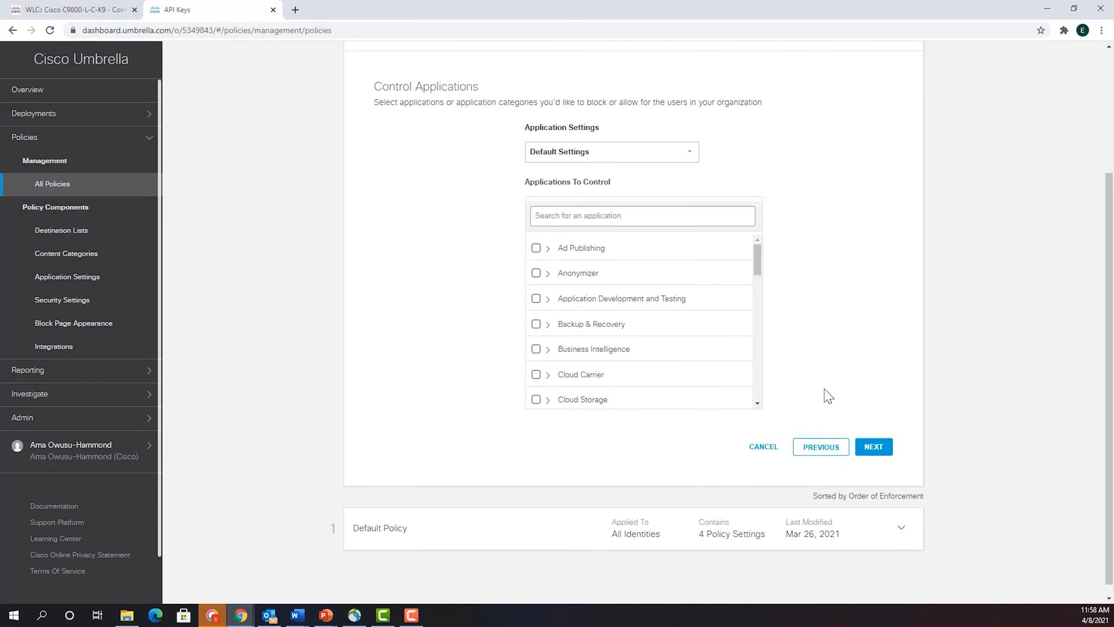
left_click(547, 267)
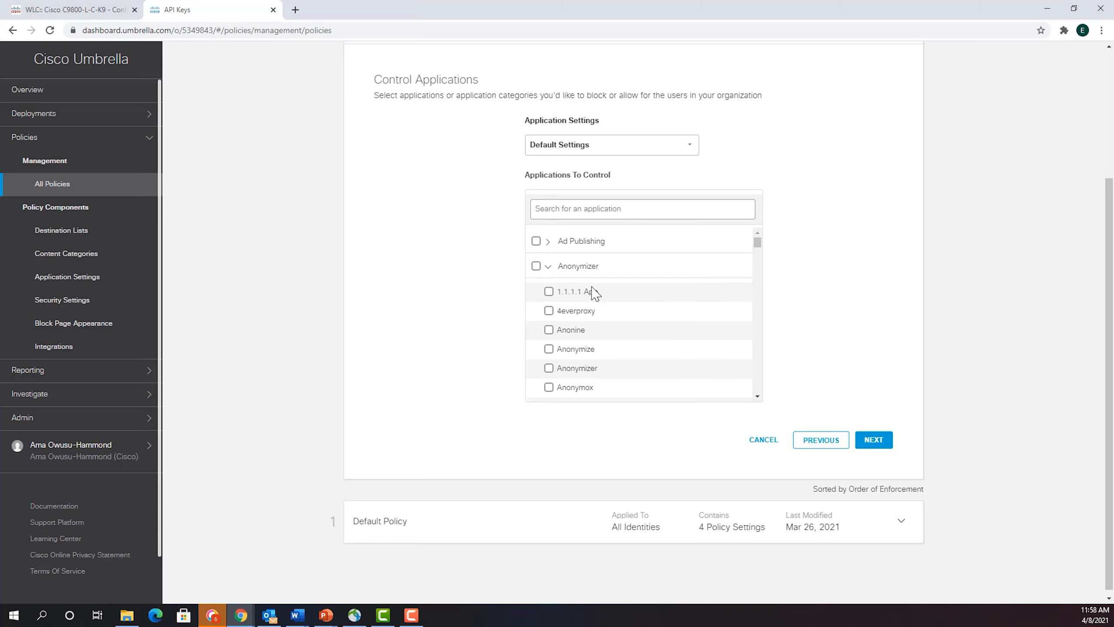
scroll(598, 299, "down", 5)
scroll(598, 300, "down", 10)
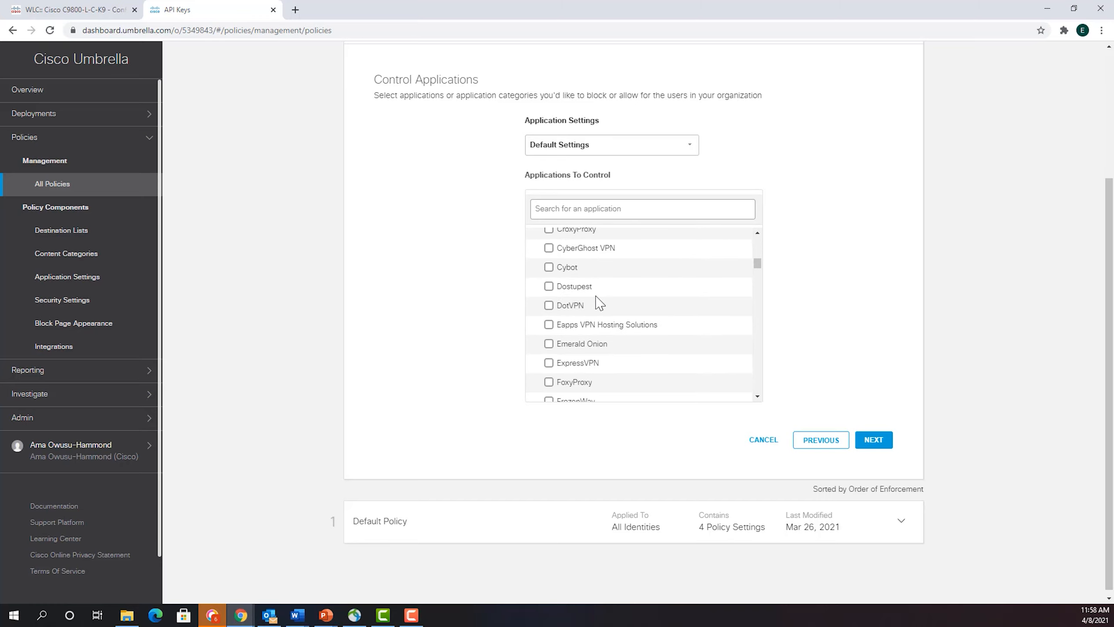
scroll(604, 337, "up", 15)
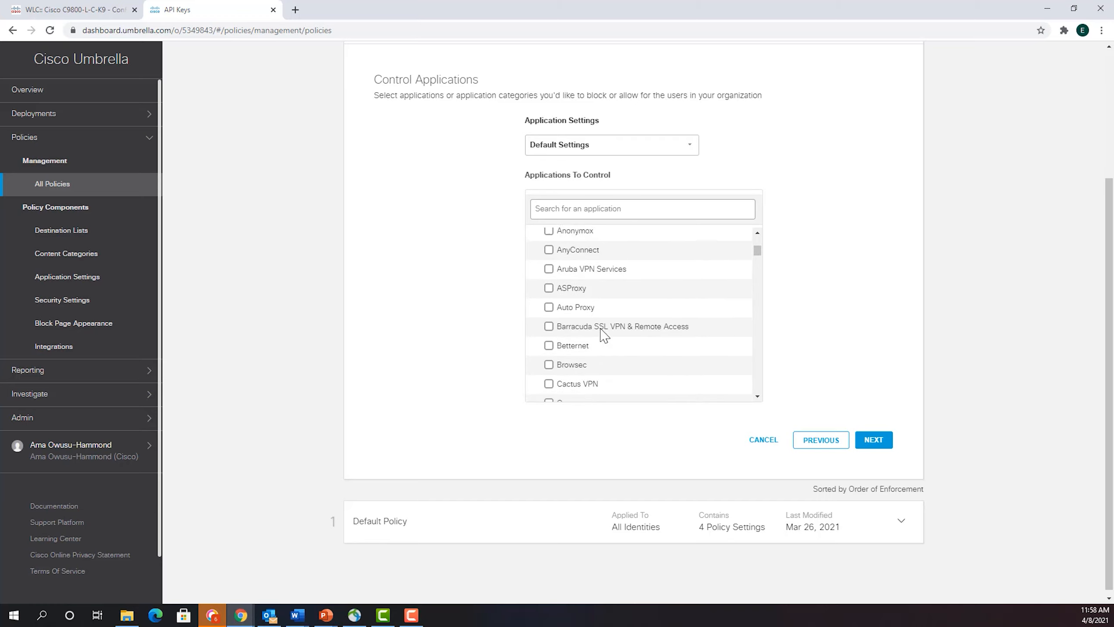
scroll(639, 319, "down", 2)
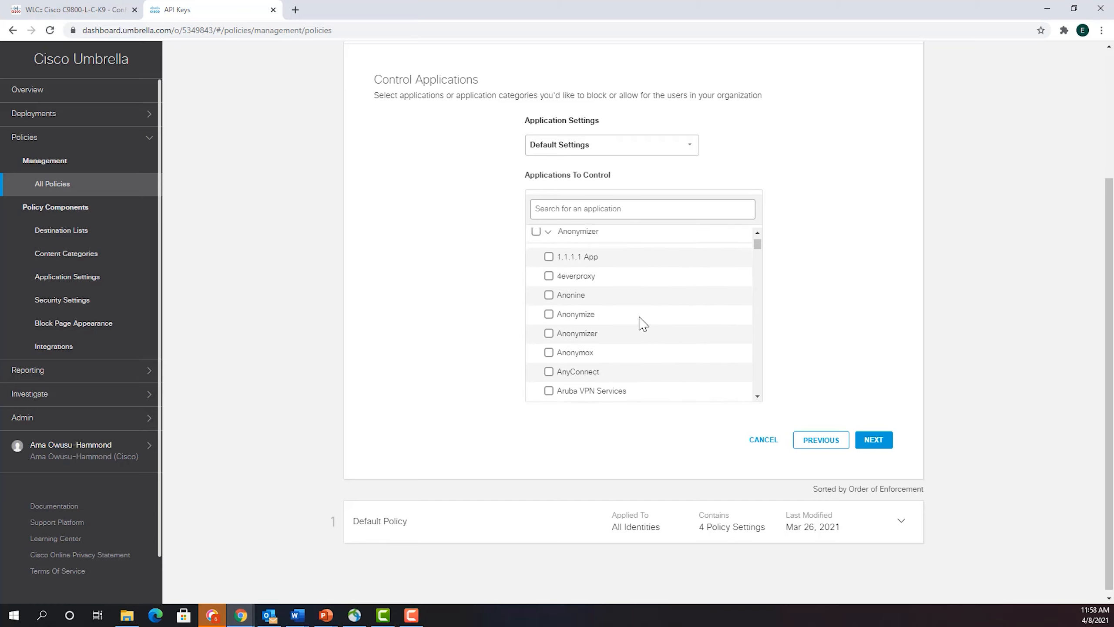
scroll(629, 303, "down", 20)
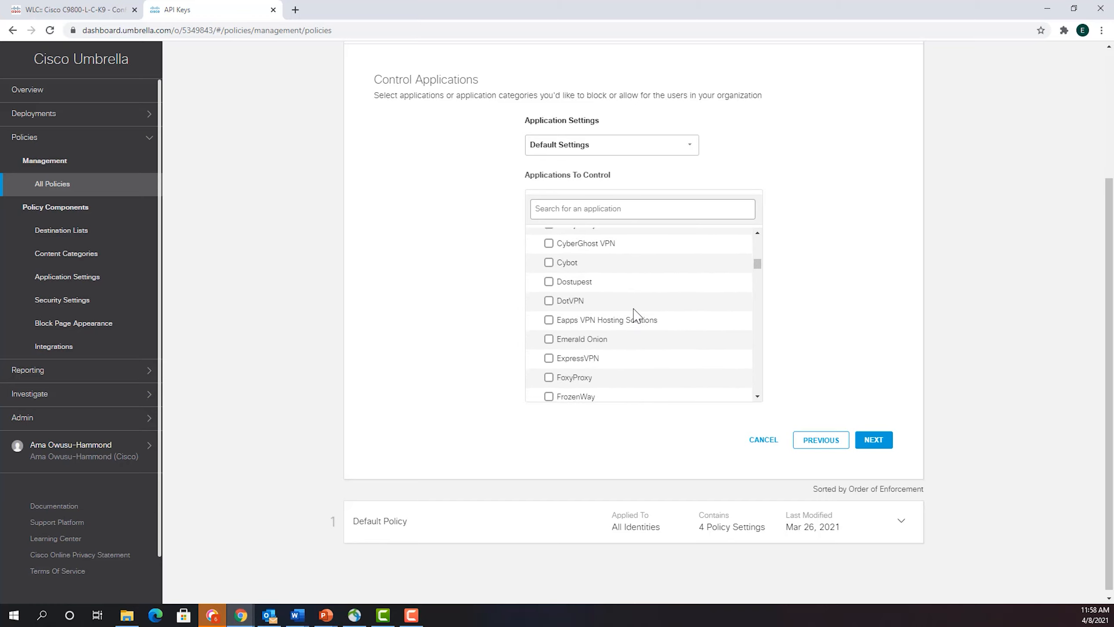
scroll(636, 314, "down", 10)
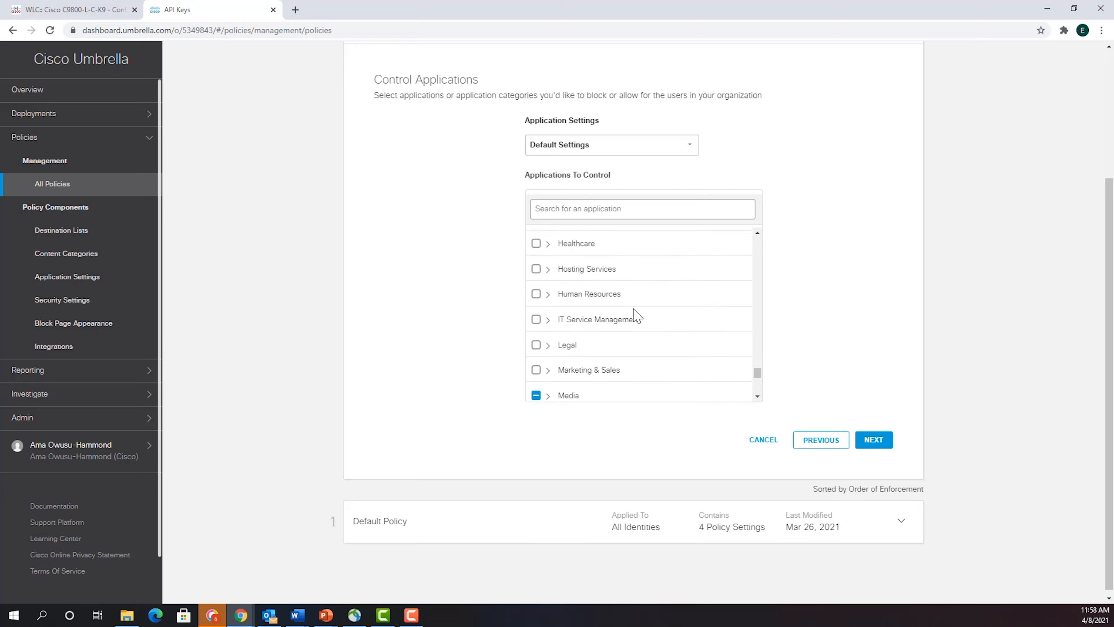
- Inspect the applications in the Healthcare and Search categories, and accept the Default Settings application controls without changes
left_click(548, 301)
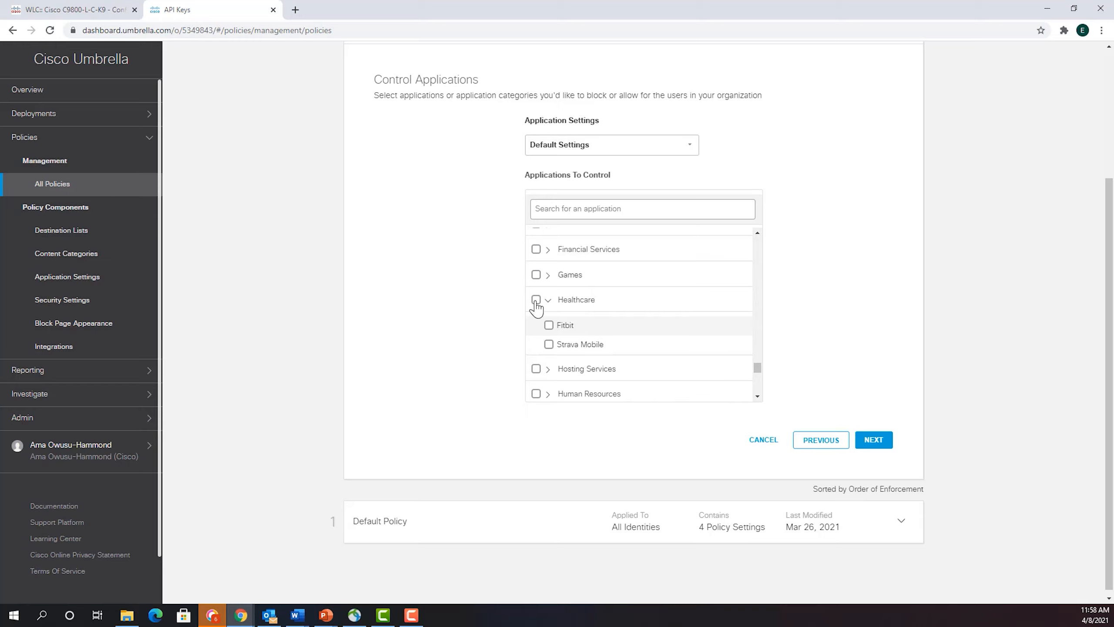
scroll(581, 300, "down", 5)
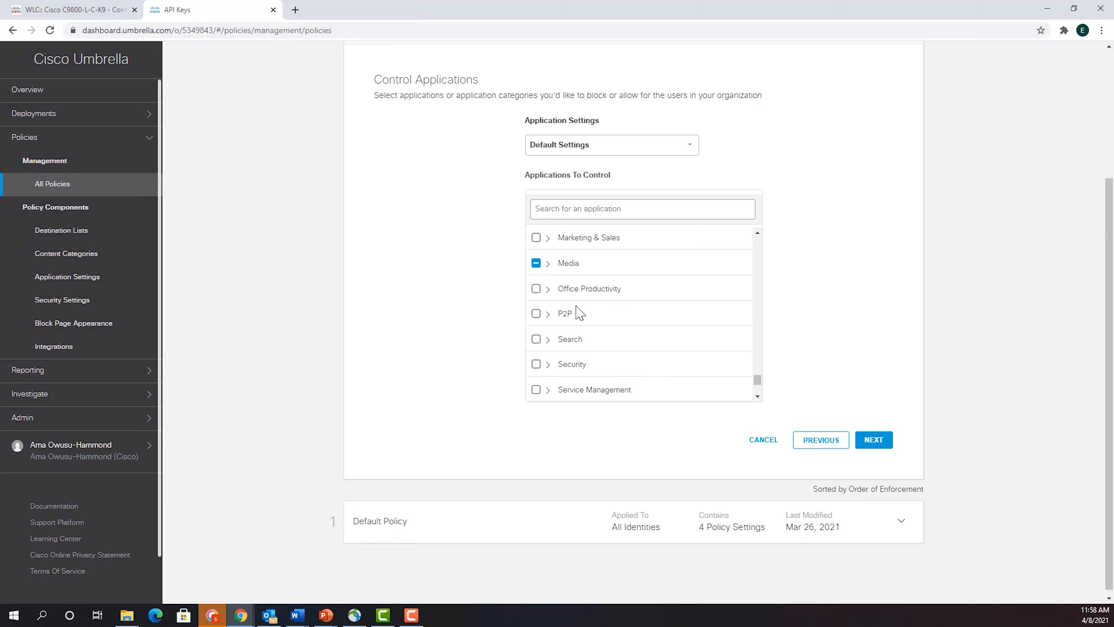
left_click(548, 339)
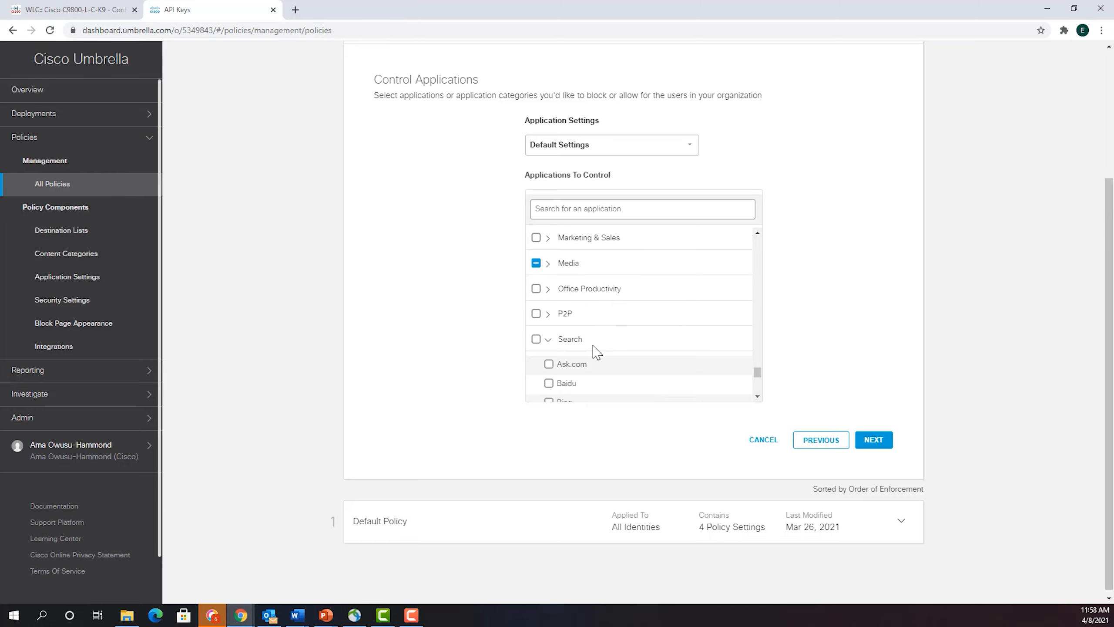
scroll(595, 350, "down", 3)
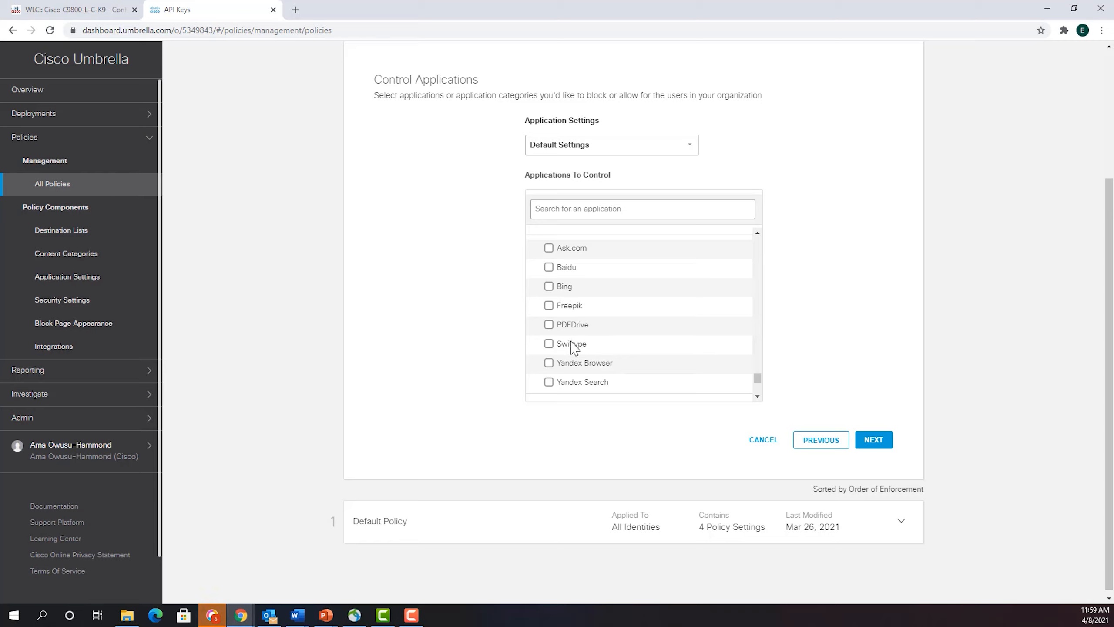
scroll(602, 332, "down", 3)
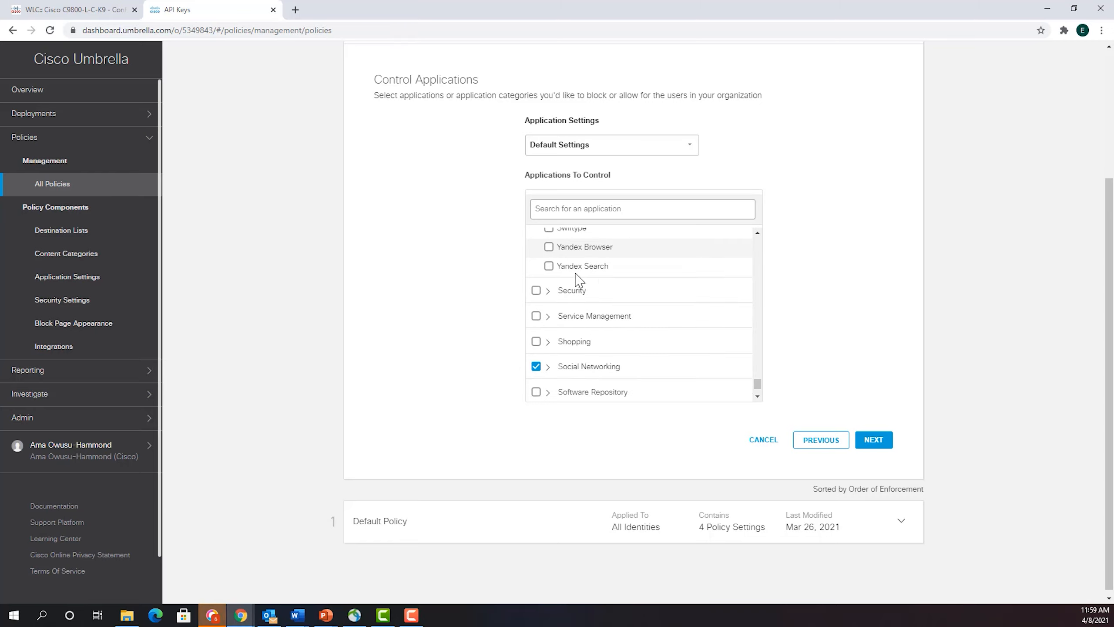
scroll(602, 316, "up", 4)
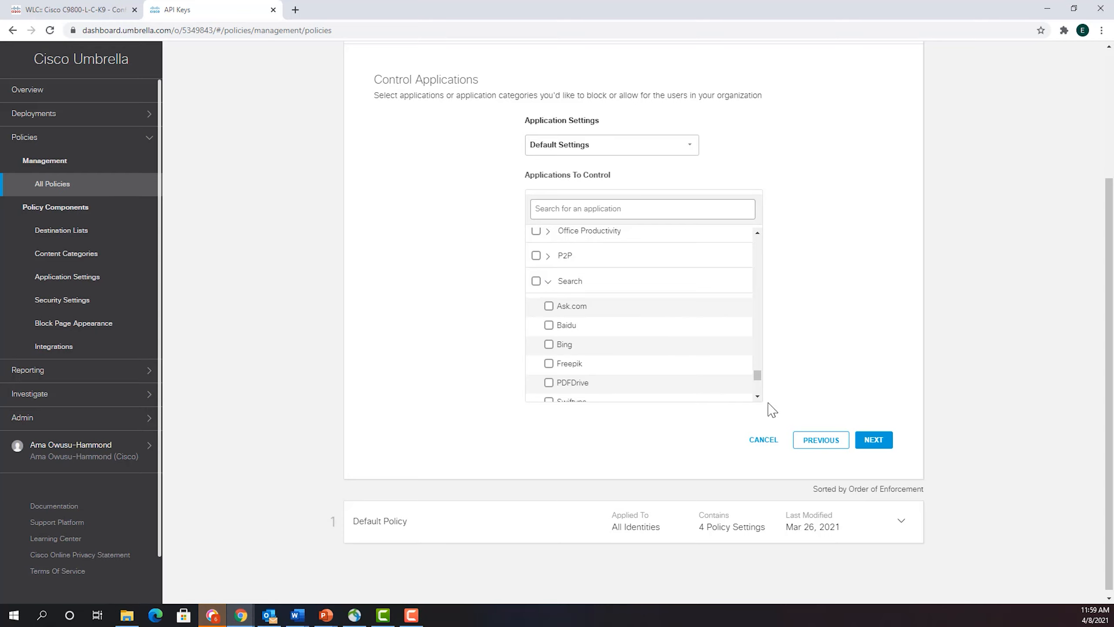
left_click(873, 440)
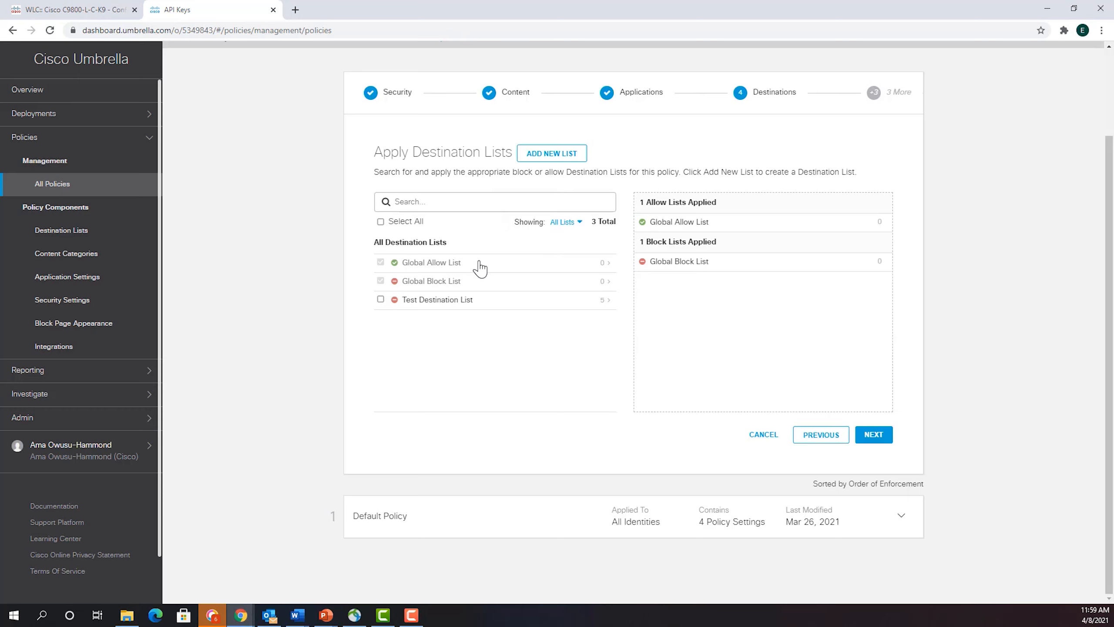
- Apply Test Destination List to the policy, check the domains it contains, and accept the destination lists
scroll(480, 268, "up", 1)
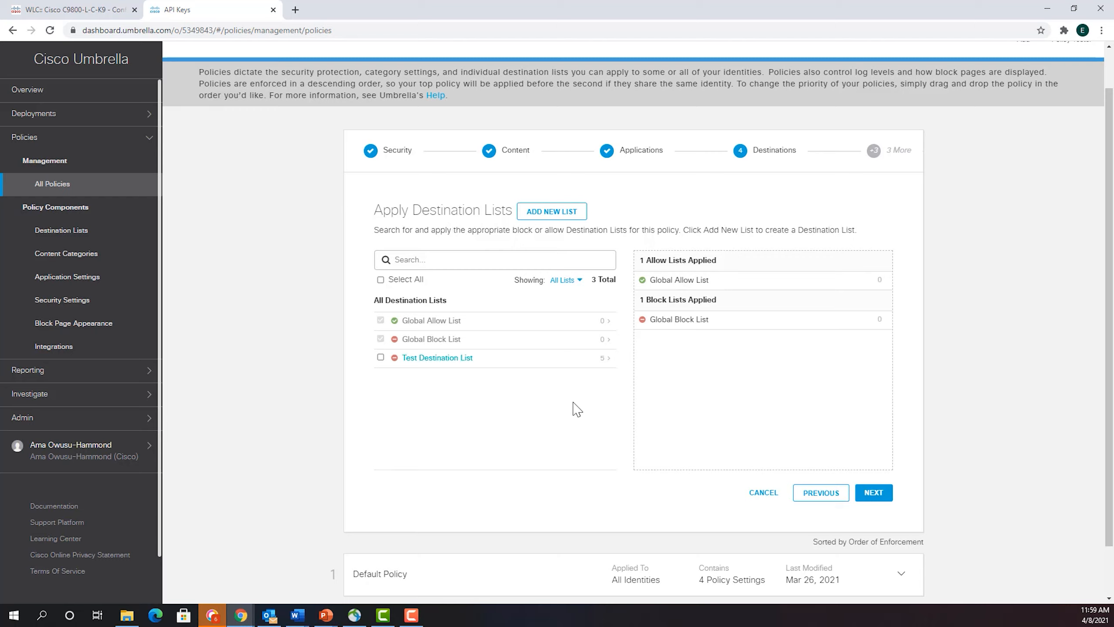
left_click(381, 357)
left_click(454, 359)
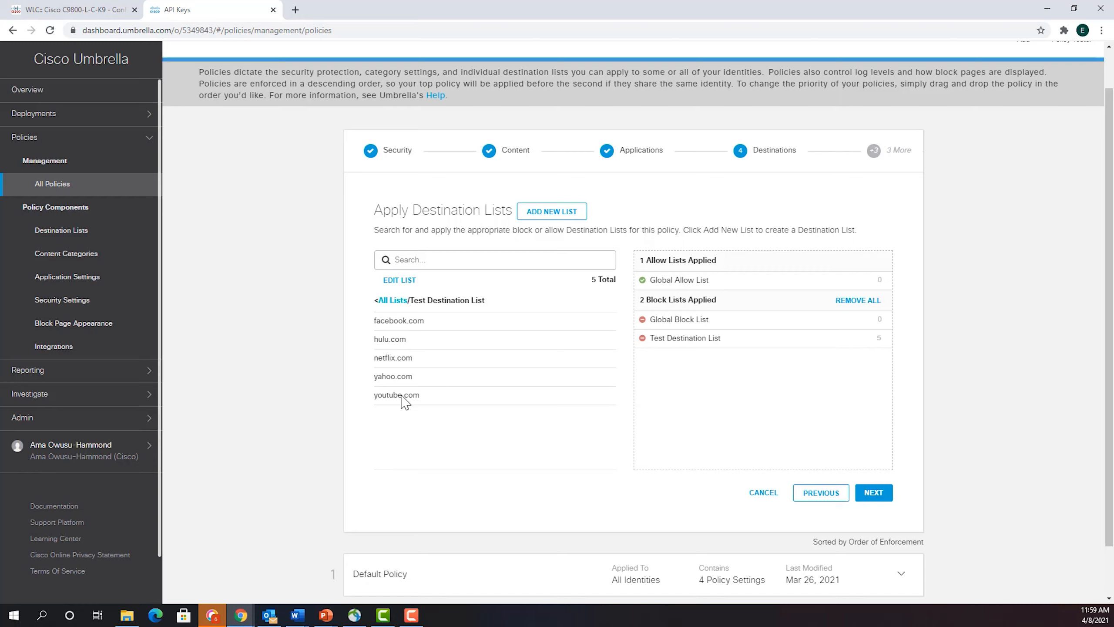
left_click(381, 301)
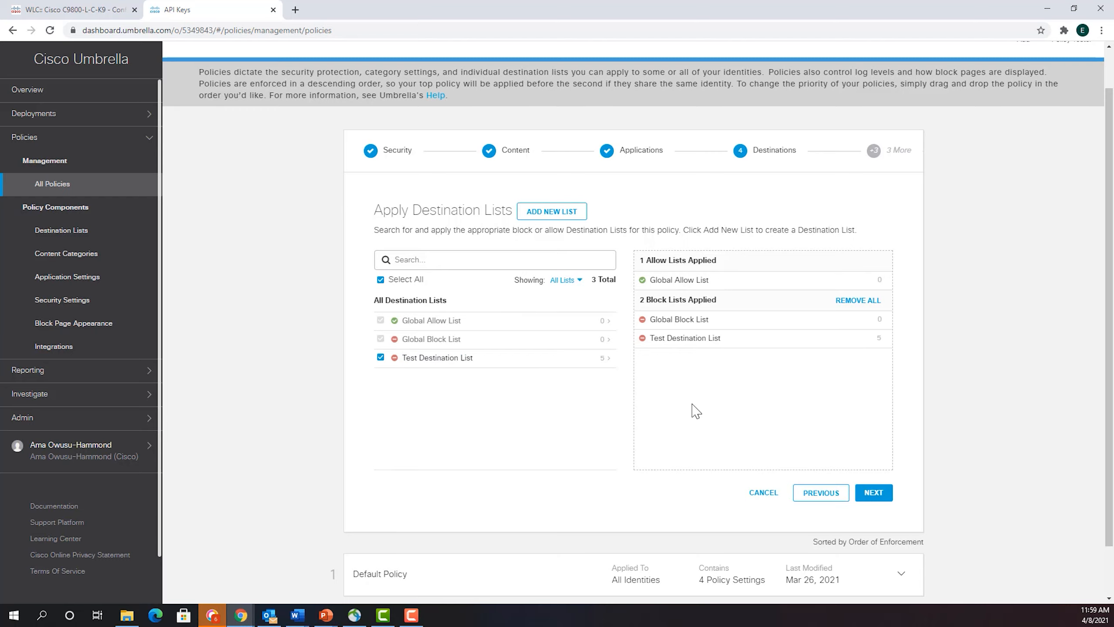
left_click(873, 492)
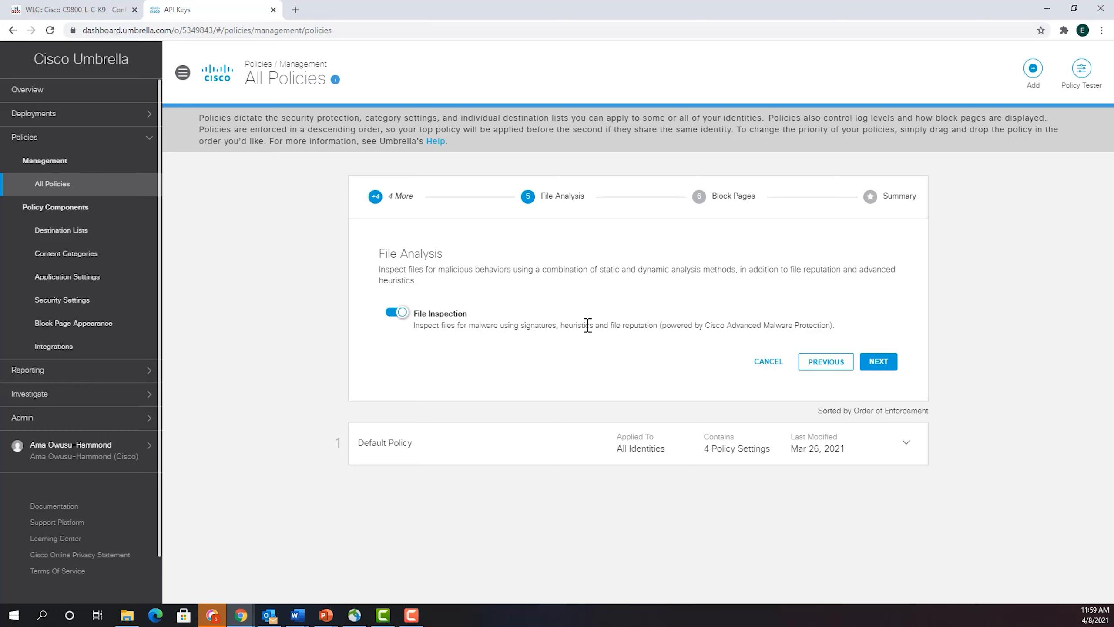
- Accept file analysis with File Inspection enabled, and preview Umbrella's default block page despite the insecure form warning
left_click(875, 361)
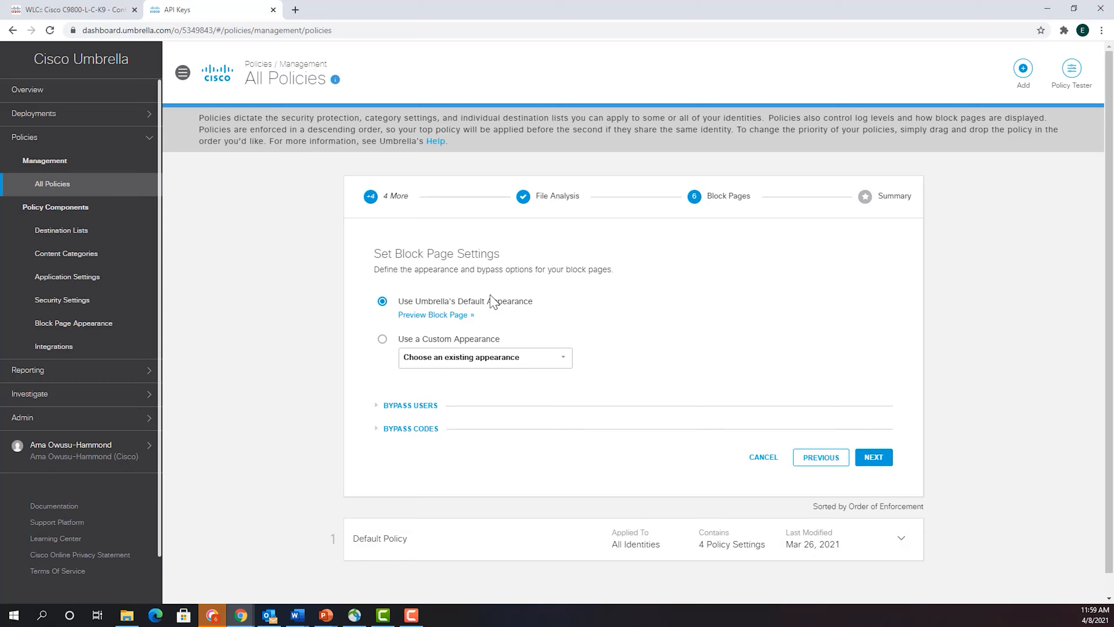
left_click(444, 314)
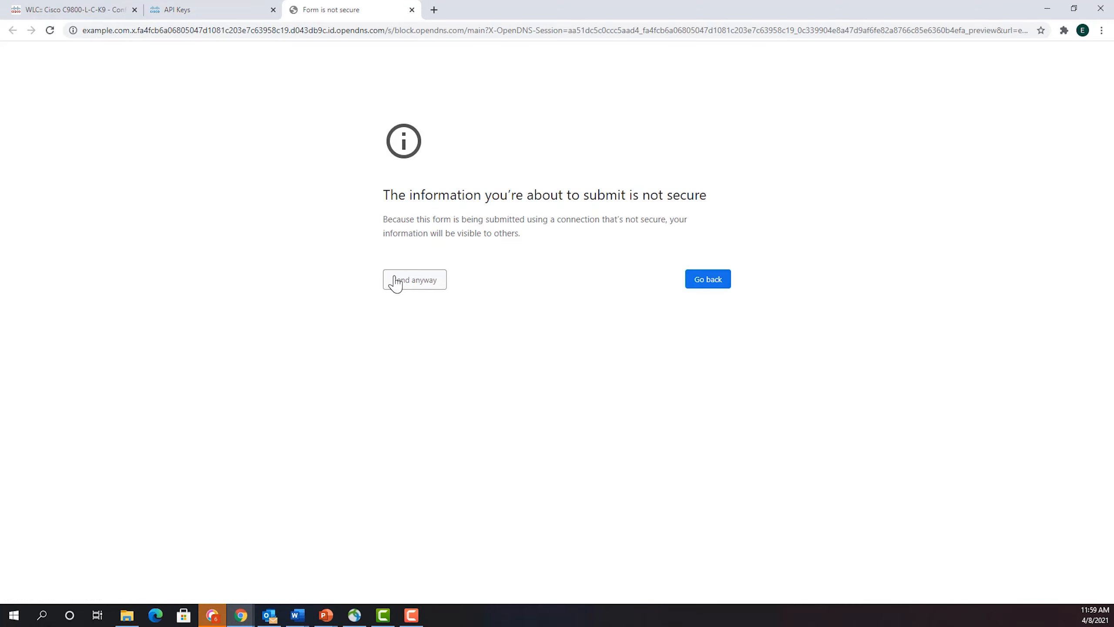
left_click(393, 280)
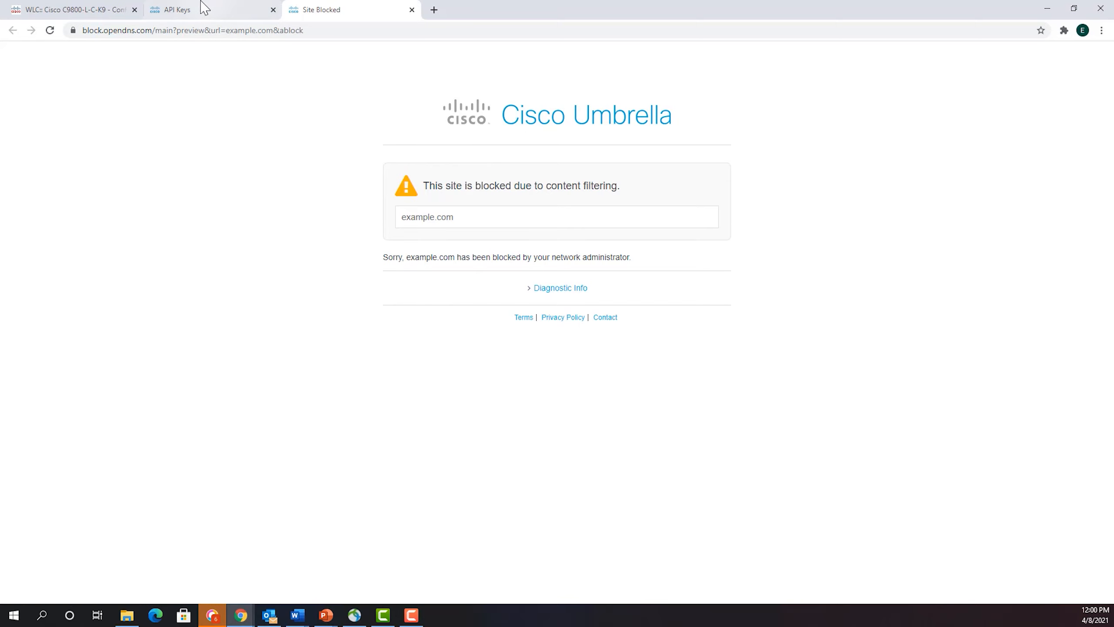
- Start a new custom block page appearance and review the differently treated block types, keeping blocked requests treated The Same
left_click(182, 9)
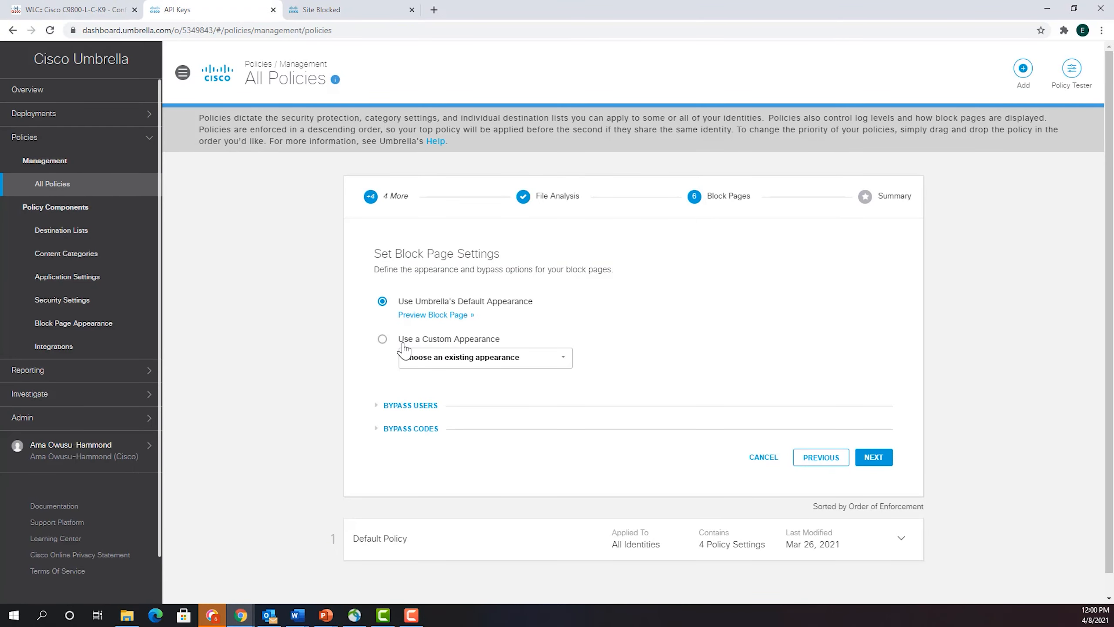
left_click(516, 363)
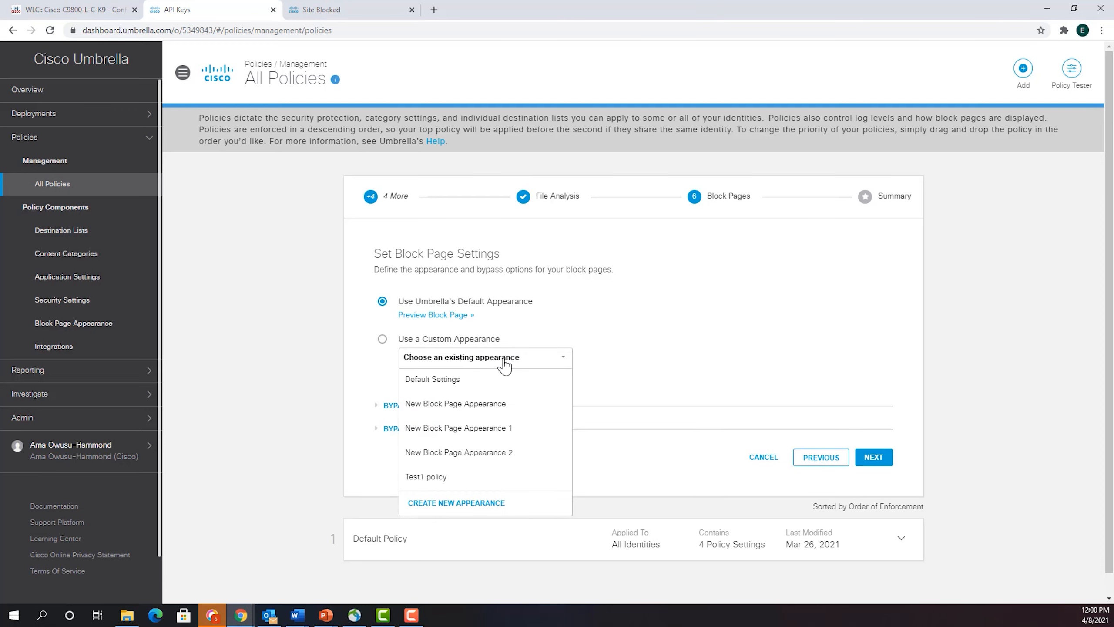
left_click(460, 501)
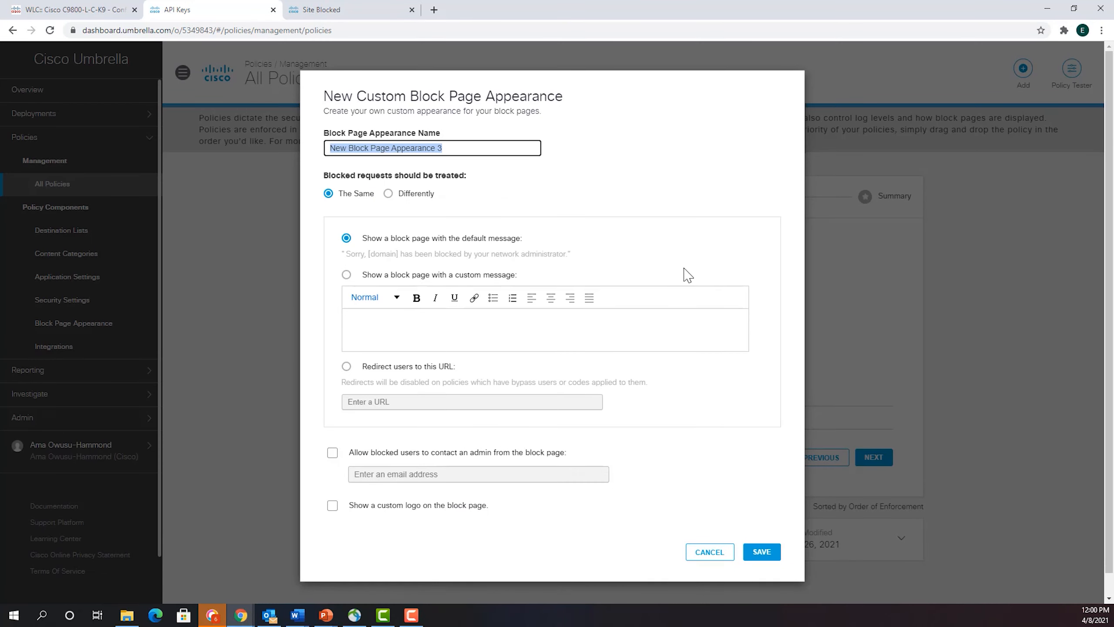
left_click(477, 148)
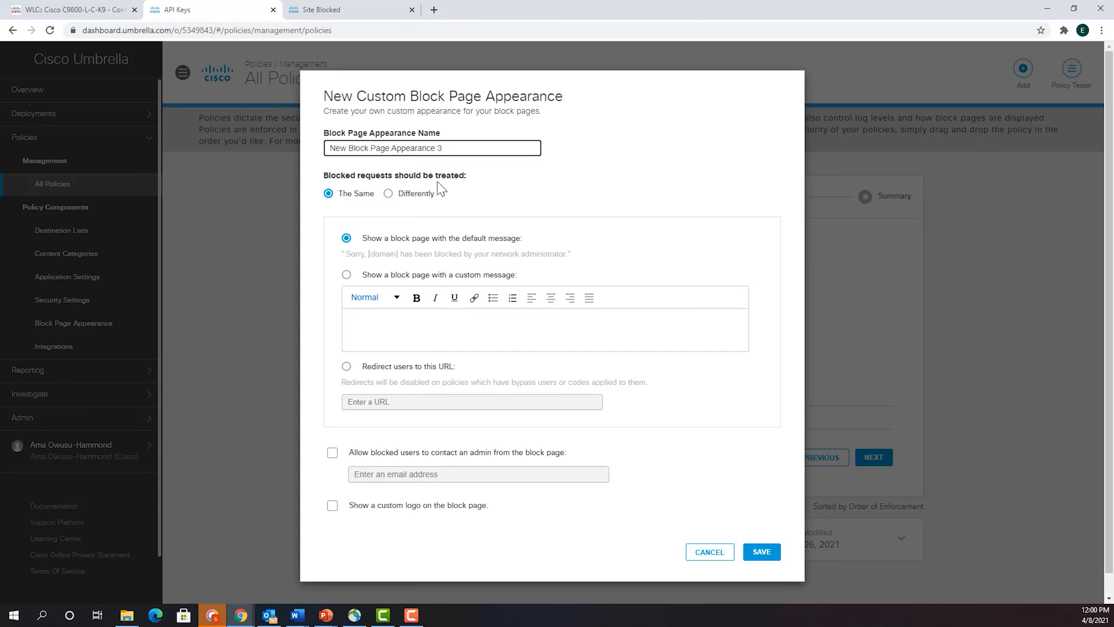
left_click(387, 193)
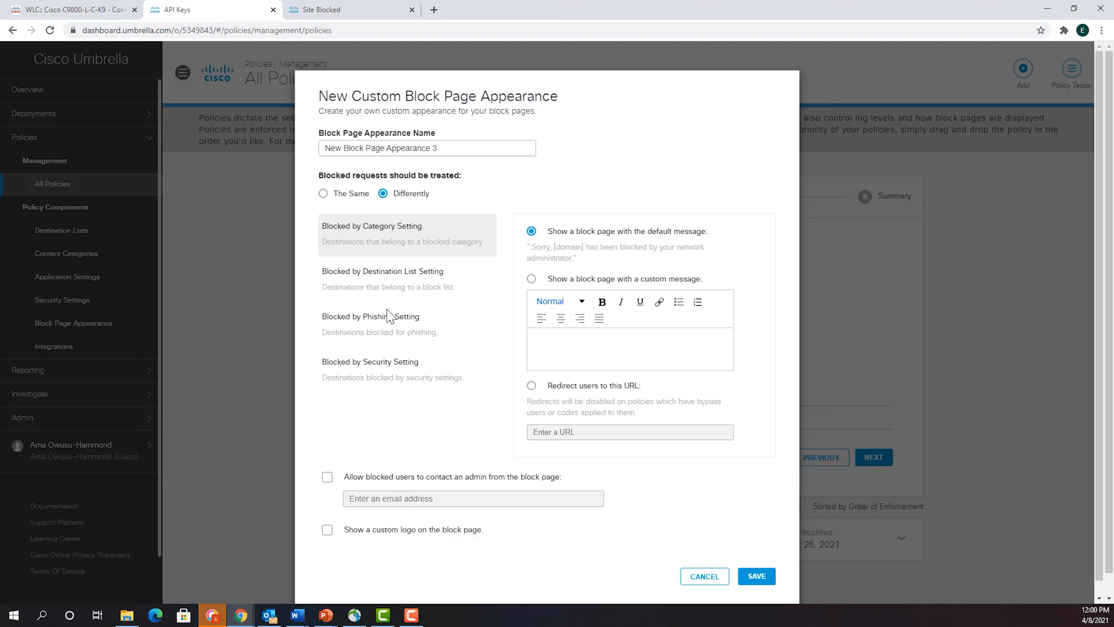
left_click(323, 194)
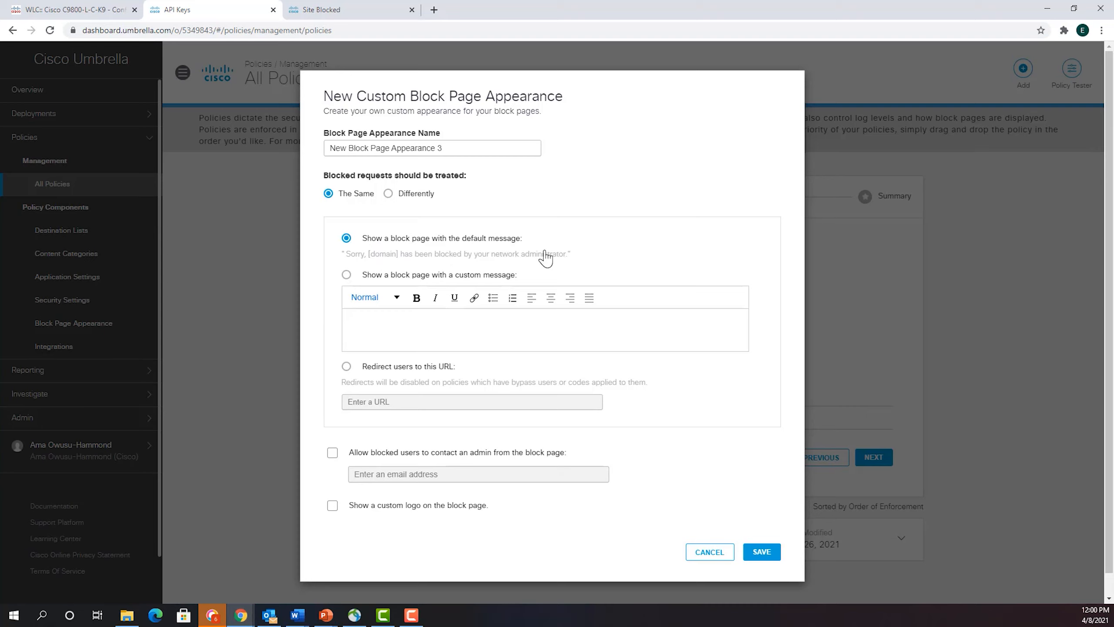
scroll(367, 298, "down", 1)
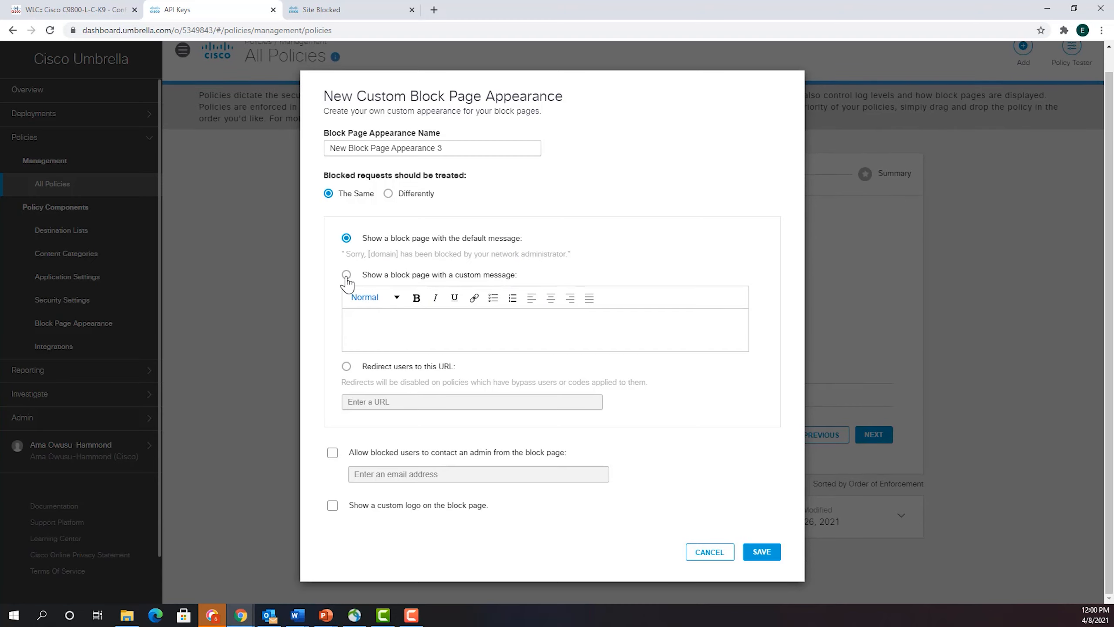
left_click(346, 274)
left_click(363, 400)
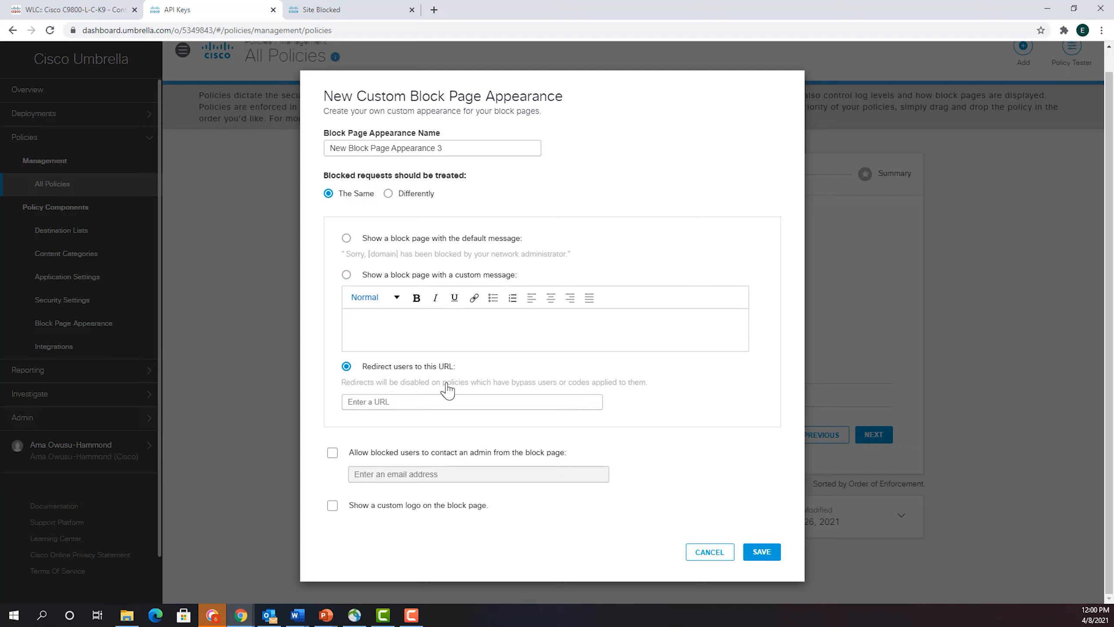
left_click(393, 398)
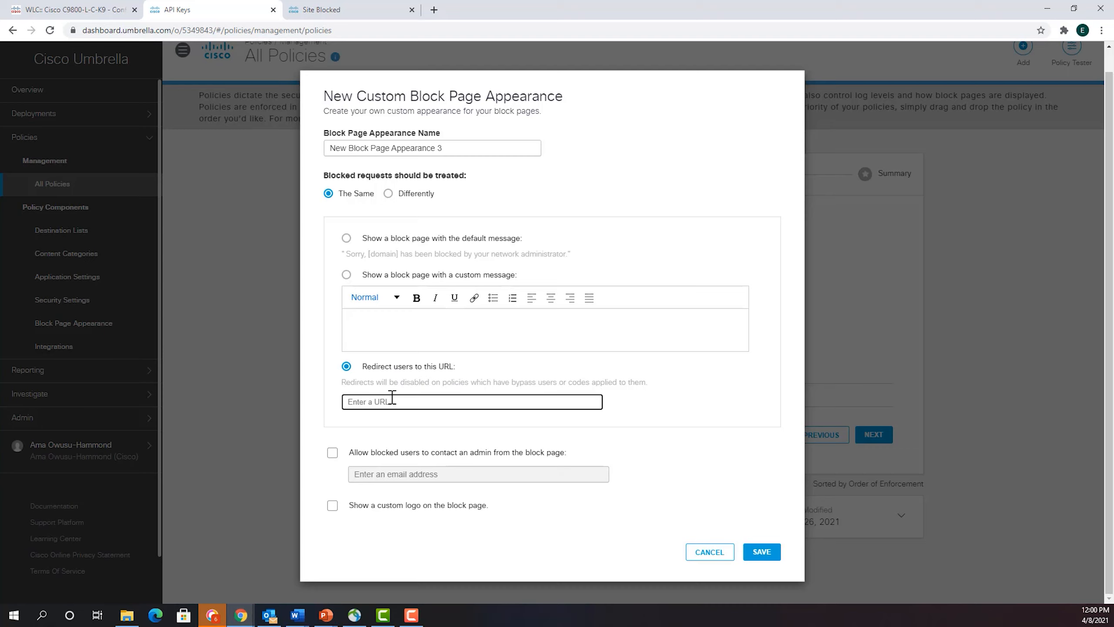
type("google.com")
left_click(345, 402)
type("www.")
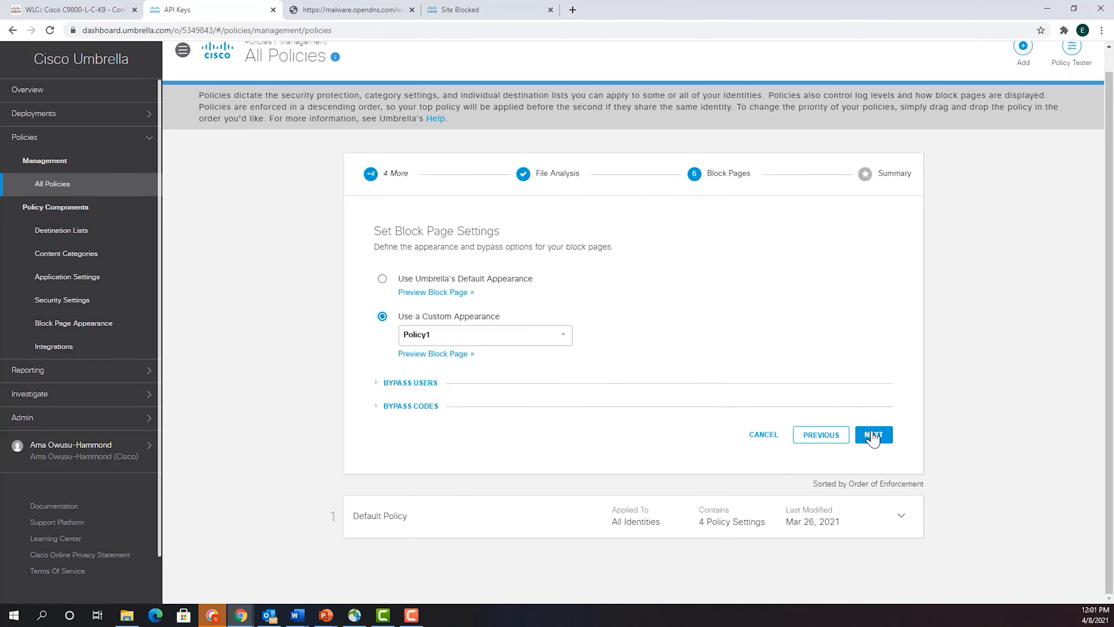
- Accept the block page settings, name the policy "Test policy" in the summary, and save it
left_click(872, 433)
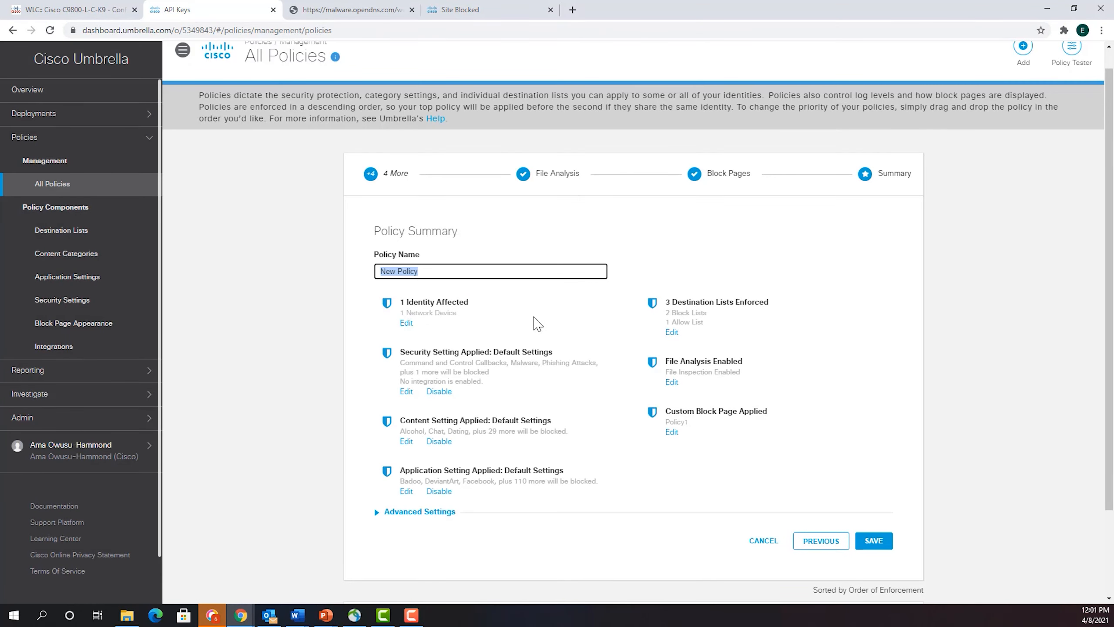
left_click_drag(535, 272, 356, 266)
type("Test policy")
left_click(871, 541)
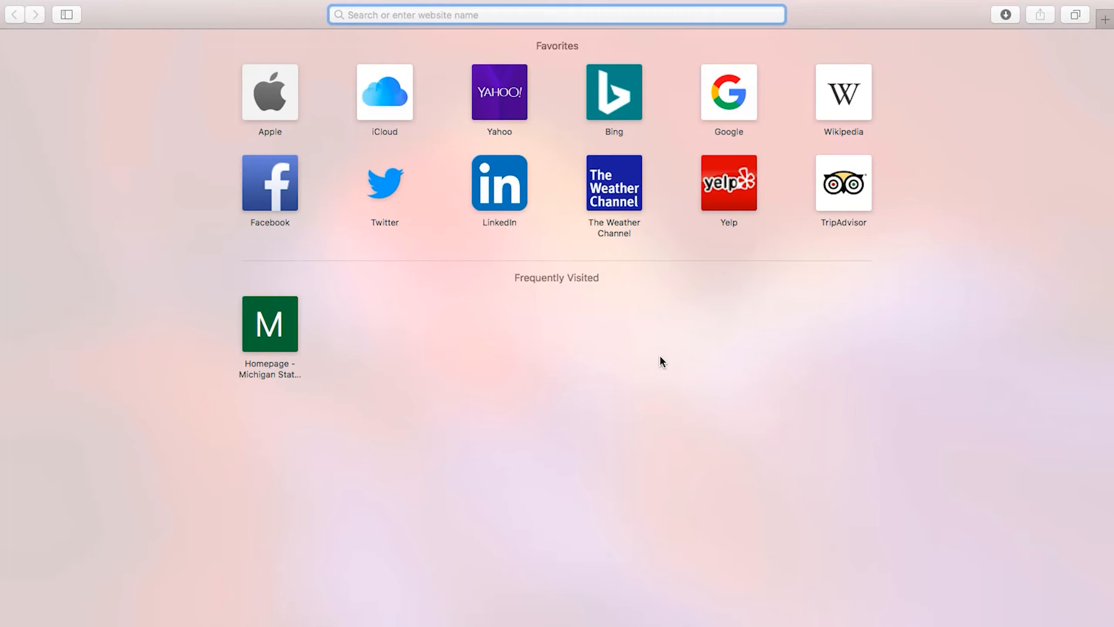
- Switch to Safari on the client and test destination blocking by visiting netflix.com
type("netfl")
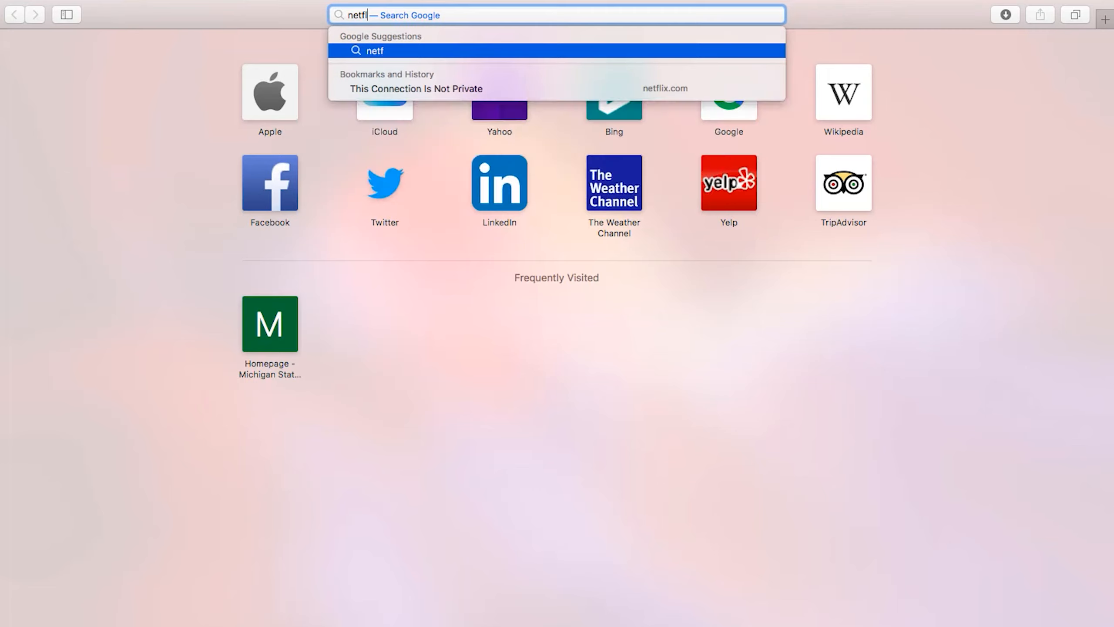
type("ix.com")
key("Return")
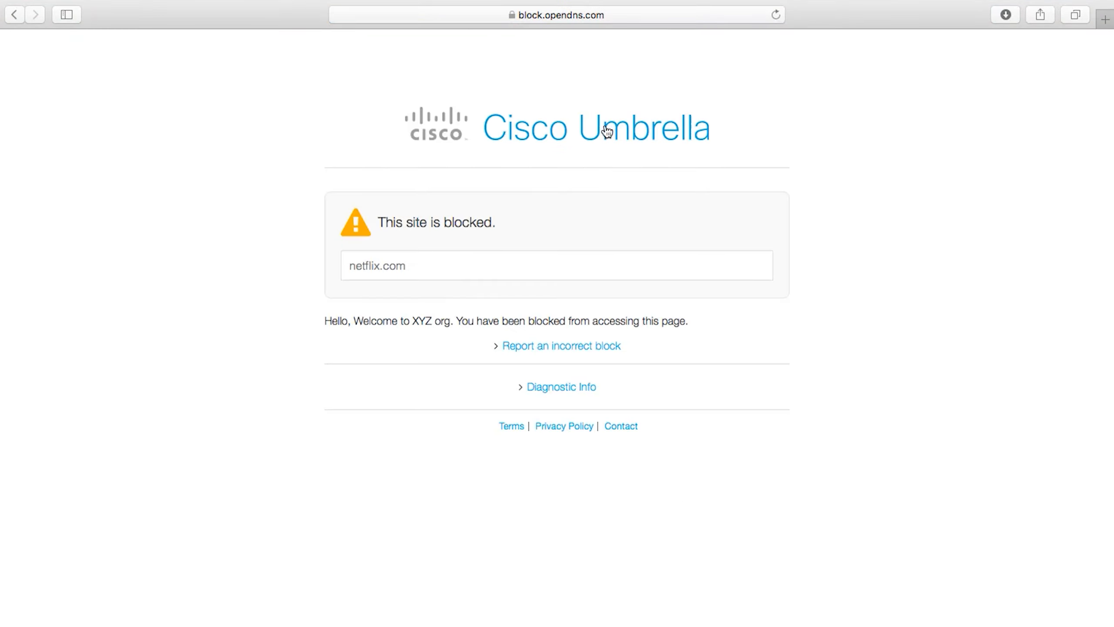
- Test alcohol content filtering by visiting ciroc.com in a new browser tab
left_click(1104, 21)
type("c")
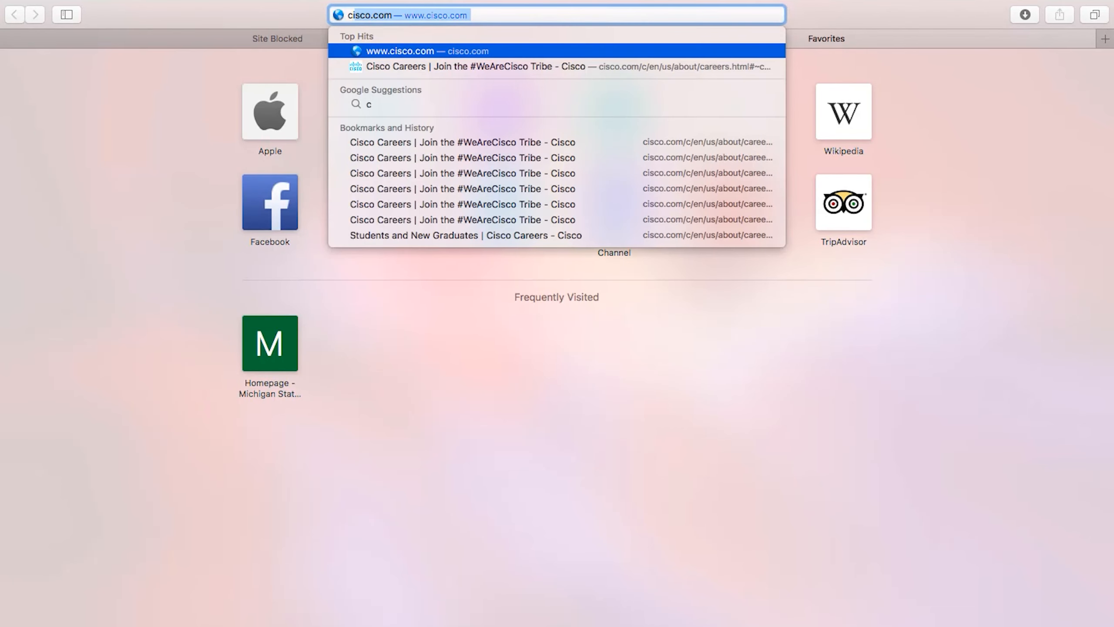
type("iroc.co")
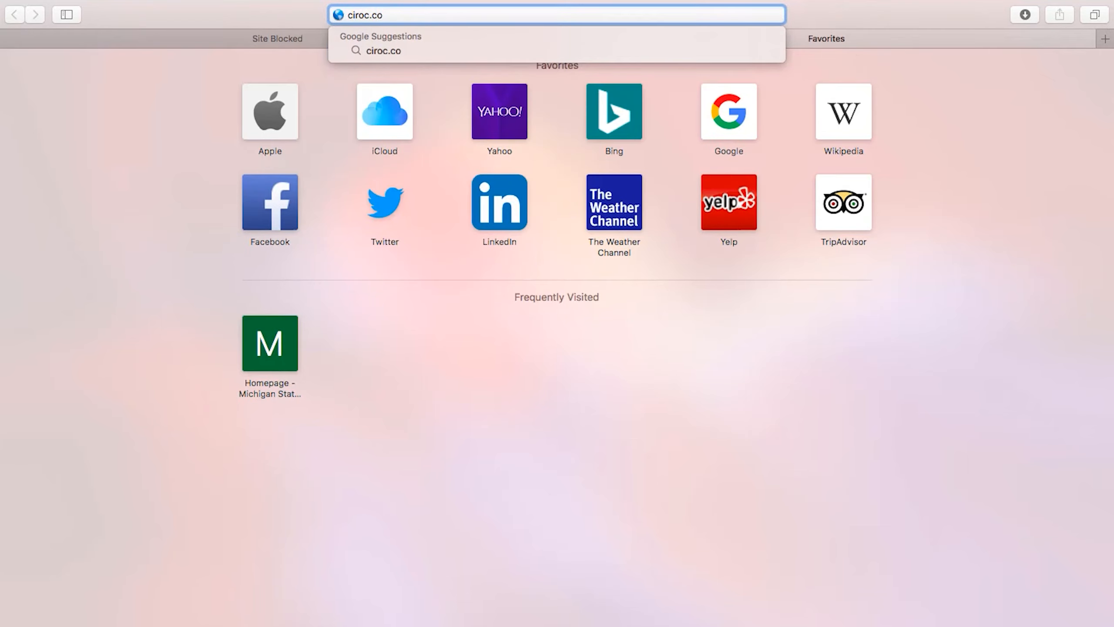
type("m")
key("Return")
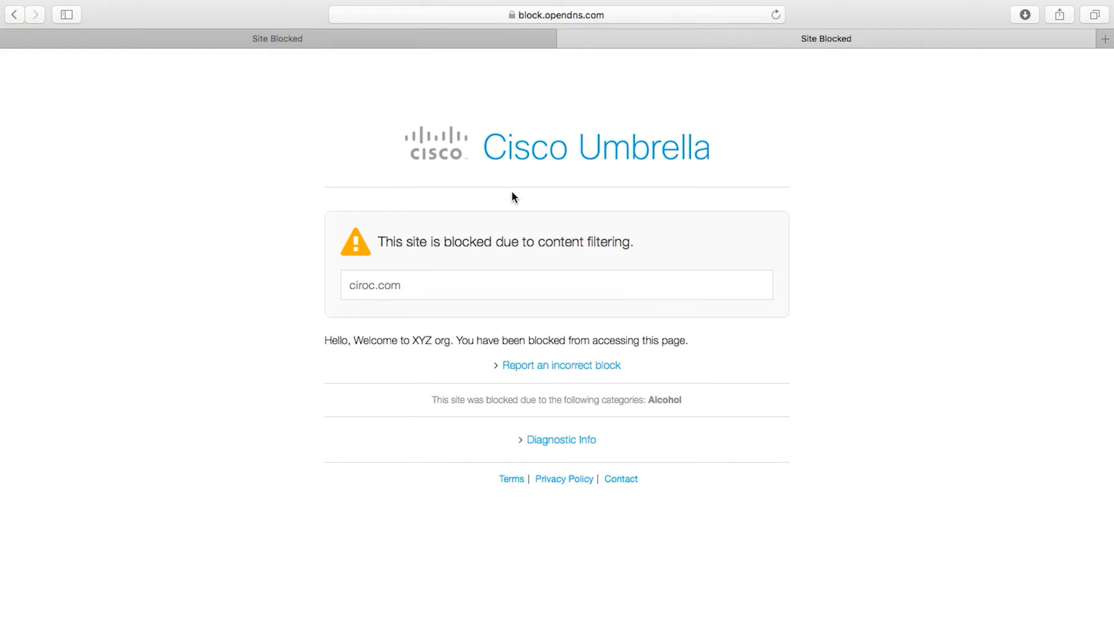
- Test the policy against a streaming site by visiting hulu.com in another new tab
left_click(1105, 39)
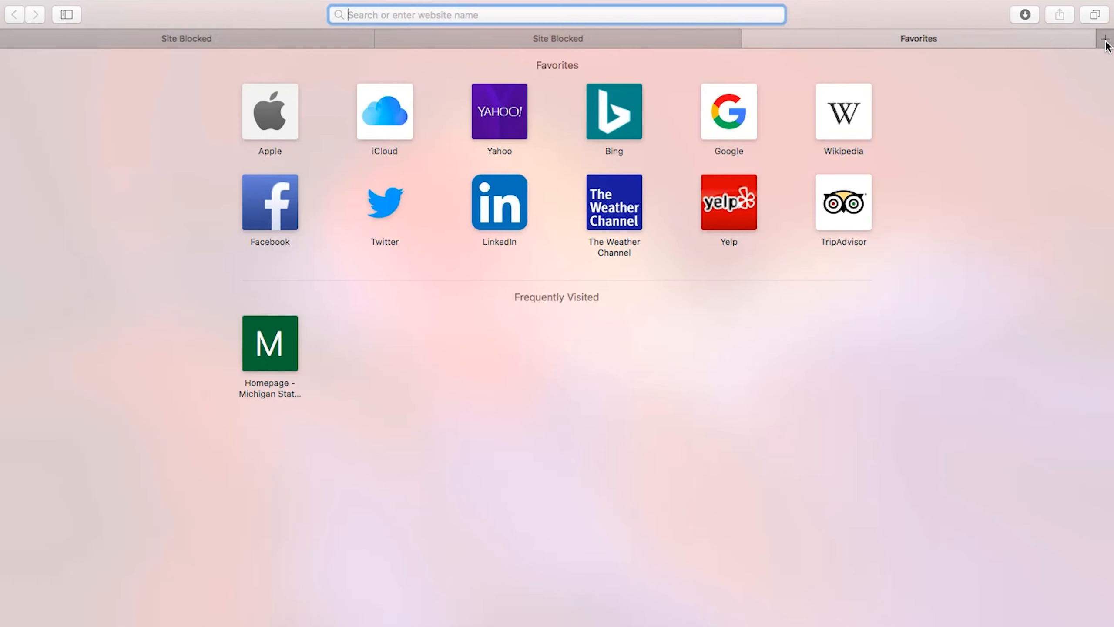
type("w")
key("BackSpace")
key("BackSpace")
type("hulu.com")
key("Return")
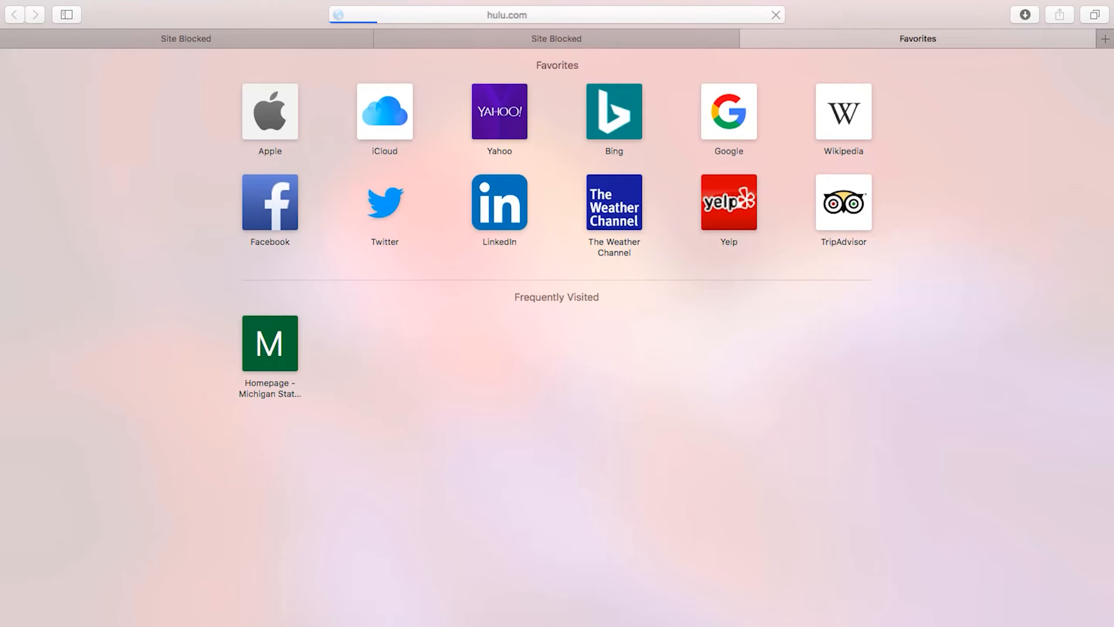